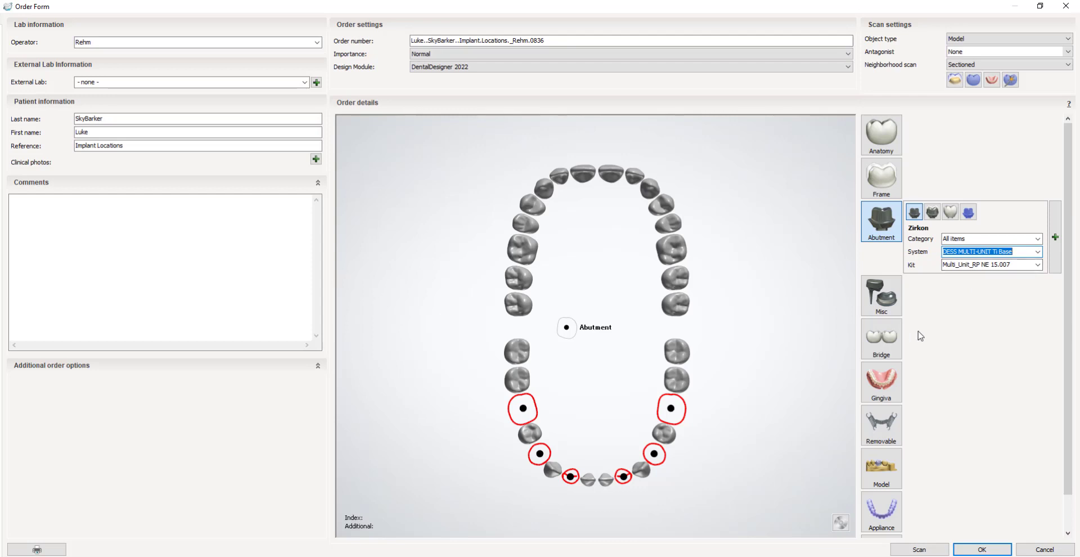
Add an Ellipse-type bar bridge across the lower abutments and start scanning the order.
{"action": "left_click", "coordinate": [885, 341]}
{"action": "left_click", "coordinate": [927, 333]}
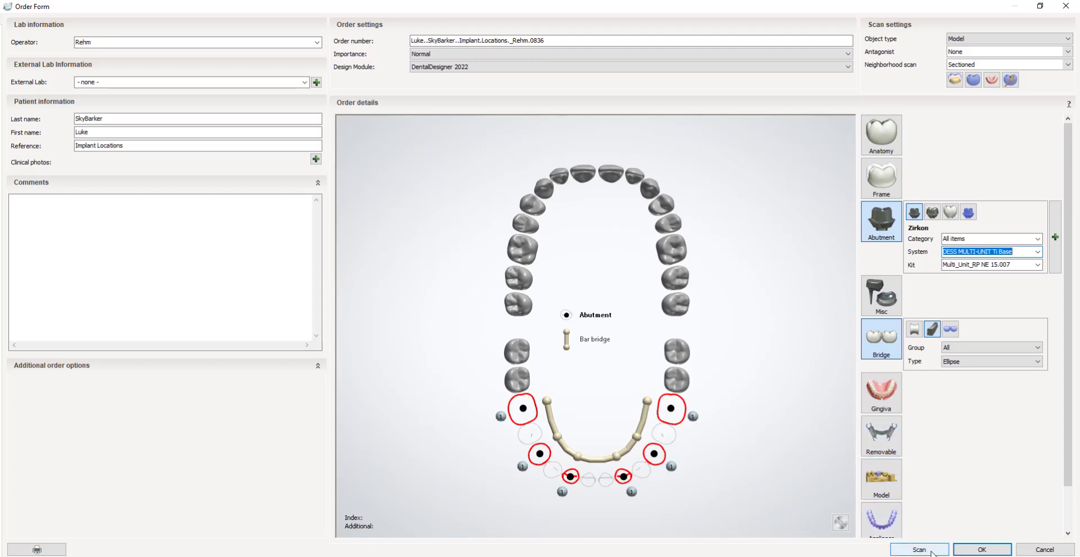
{"action": "left_click", "coordinate": [932, 549]}
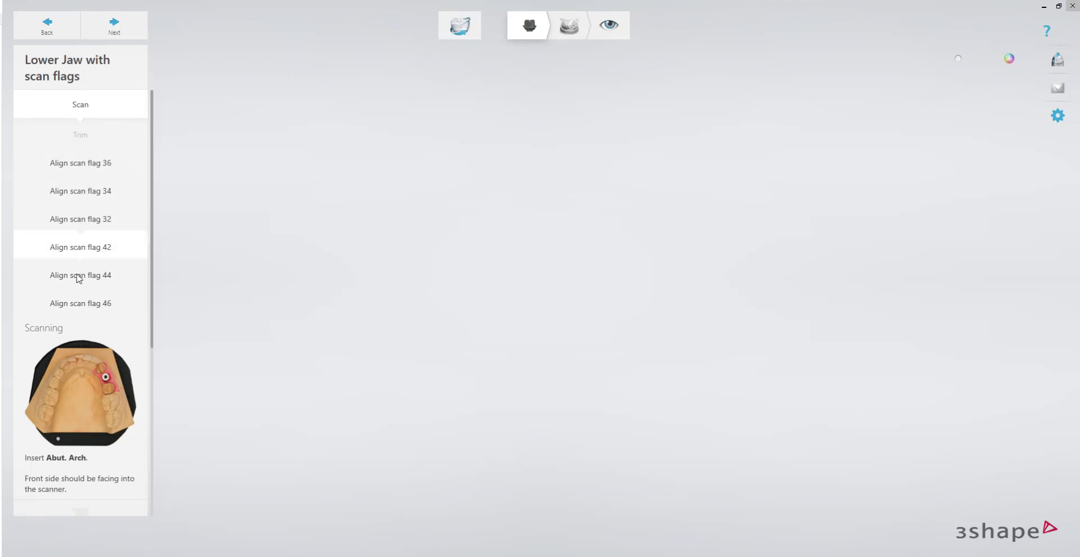
Load the STL file ScanBodyLower.stl from the FixedTemp sample scans folder as the lower jaw scan with scan flags.
{"action": "scroll", "coordinate": [82, 349], "scroll_direction": "down", "scroll_amount": 3}
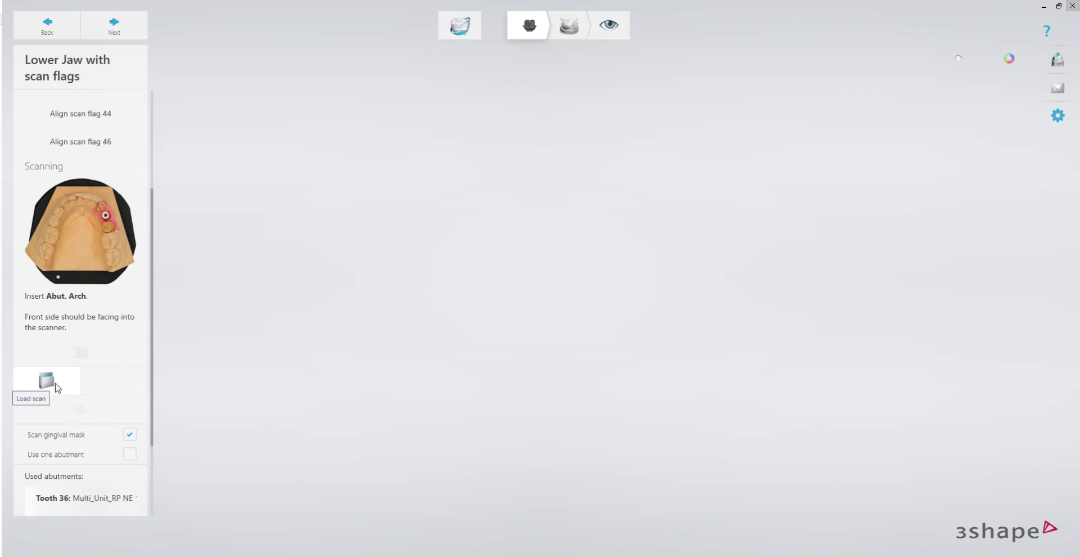
{"action": "left_click", "coordinate": [56, 386]}
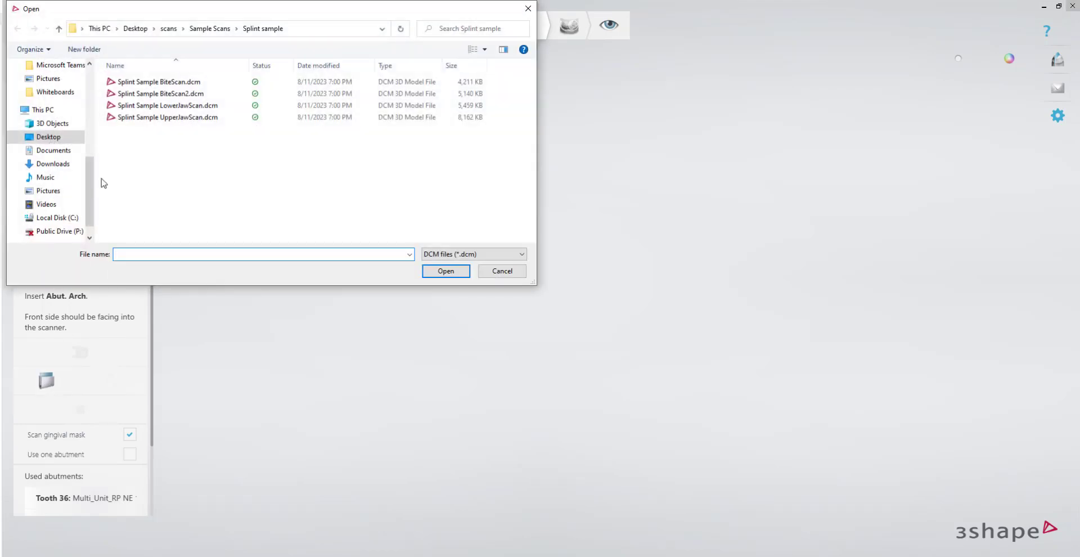
{"action": "left_click", "coordinate": [210, 29]}
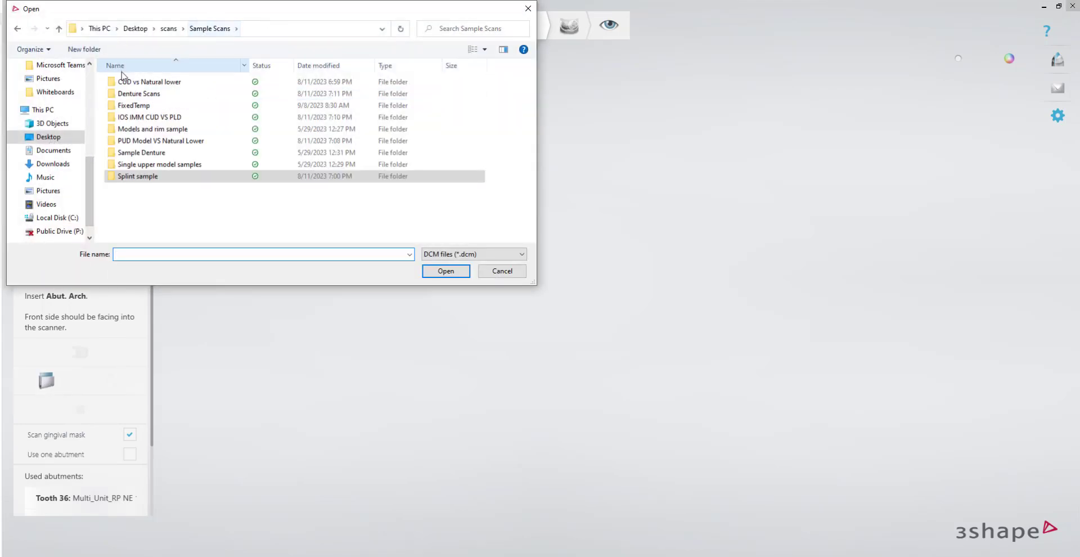
{"action": "double_click", "coordinate": [130, 105]}
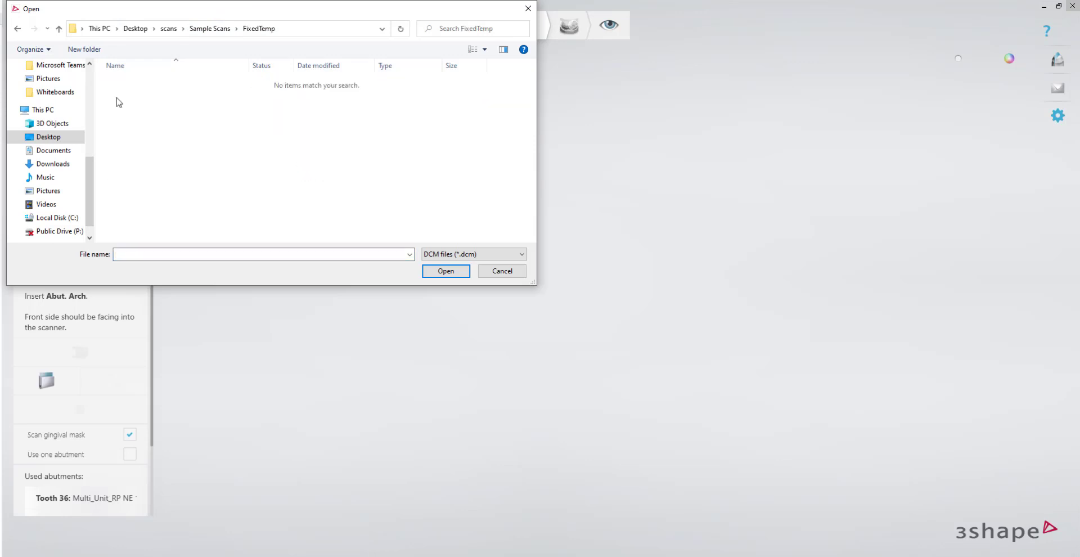
{"action": "left_click", "coordinate": [480, 257]}
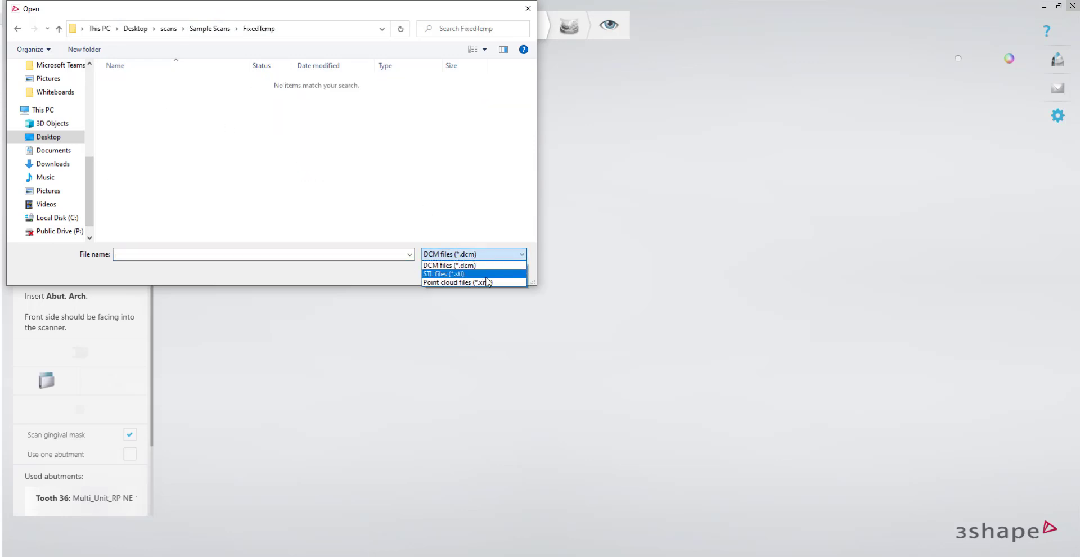
{"action": "left_click", "coordinate": [485, 273]}
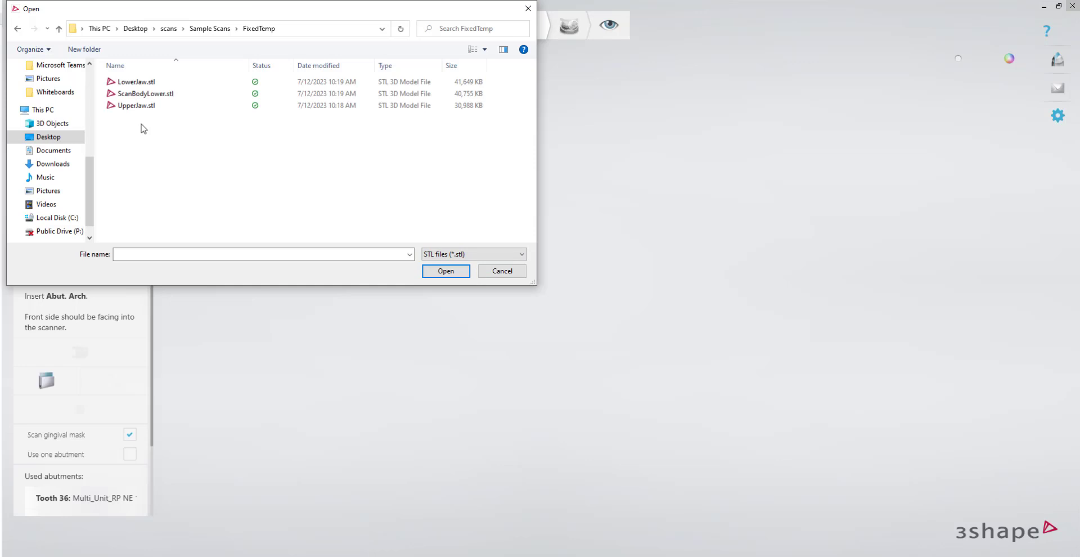
{"action": "double_click", "coordinate": [164, 93]}
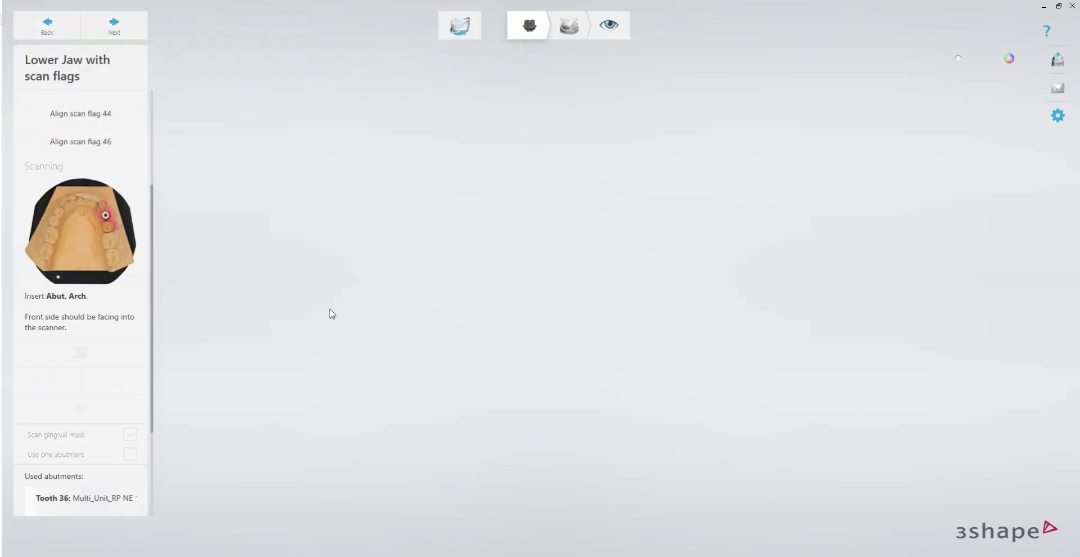
Choose 52007_Intraoral as the scan flag for tooth 36 and switch its alignment to three points.
{"action": "right_click_drag", "start_coordinate": [406, 406], "coordinate": [378, 411]}
{"action": "scroll", "coordinate": [400, 301], "scroll_direction": "down", "scroll_amount": 5}
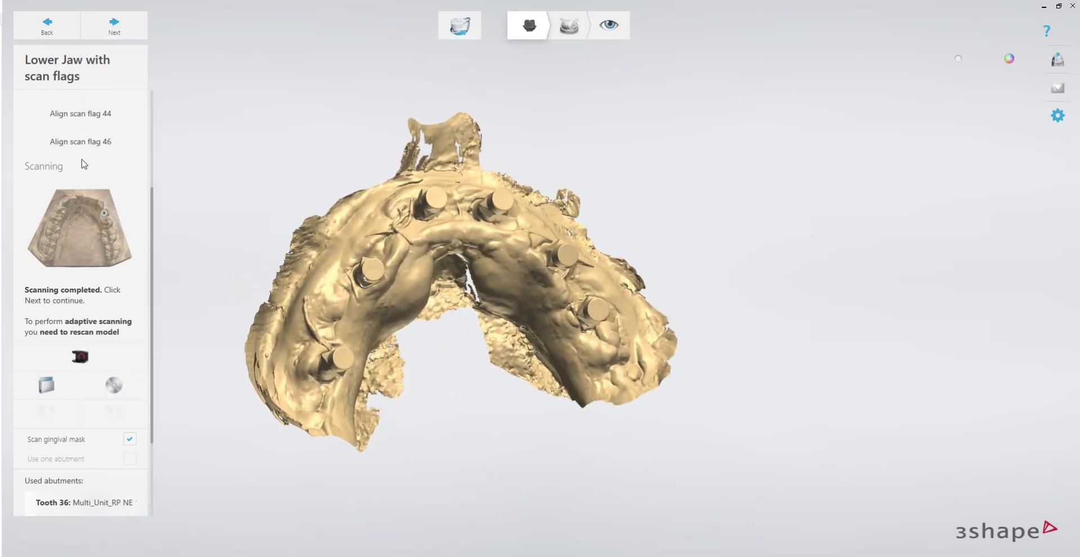
{"action": "scroll", "coordinate": [85, 169], "scroll_direction": "up", "scroll_amount": 3}
{"action": "left_click", "coordinate": [91, 180]}
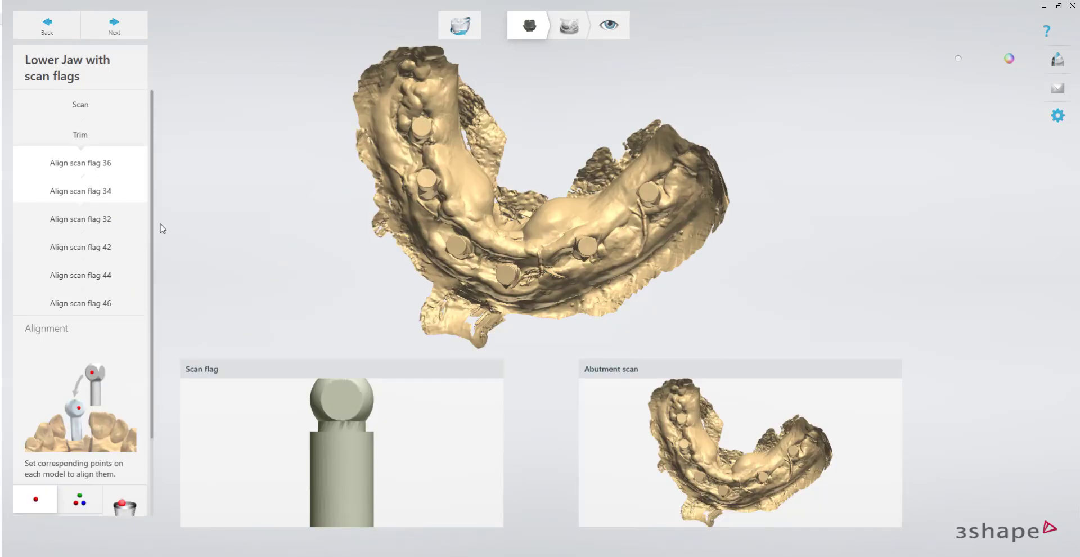
{"action": "right_click_drag", "start_coordinate": [324, 439], "coordinate": [330, 459]}
{"action": "scroll", "coordinate": [70, 471], "scroll_direction": "down", "scroll_amount": 4}
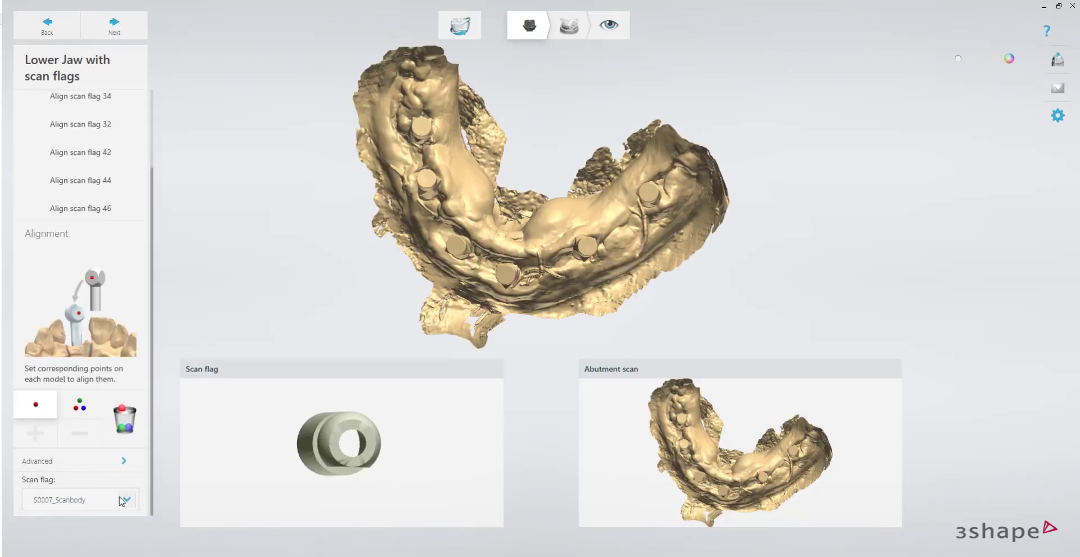
{"action": "left_click", "coordinate": [124, 500]}
{"action": "left_click", "coordinate": [67, 523]}
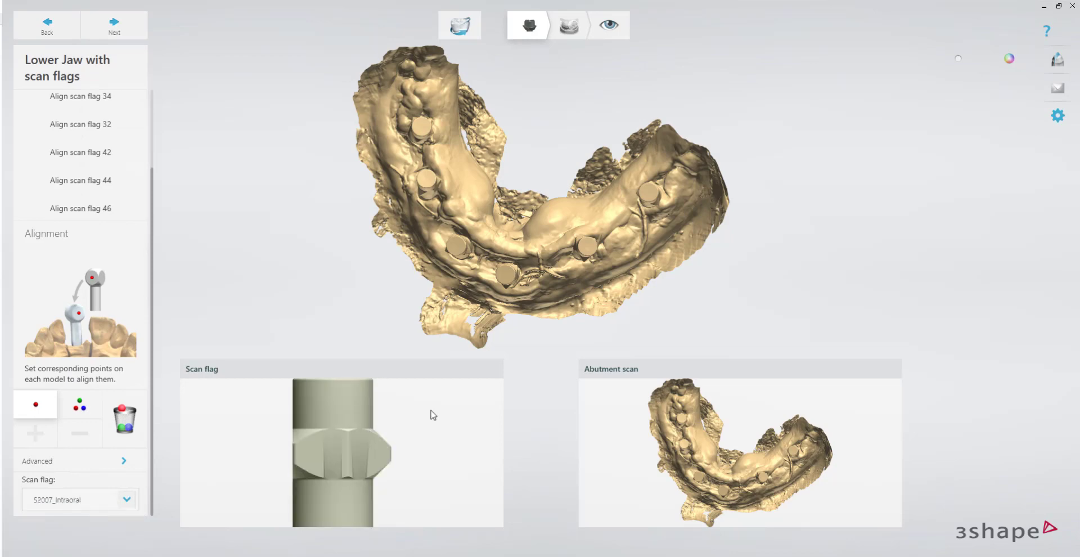
{"action": "right_click_drag", "start_coordinate": [353, 439], "coordinate": [328, 431]}
{"action": "left_click", "coordinate": [79, 402]}
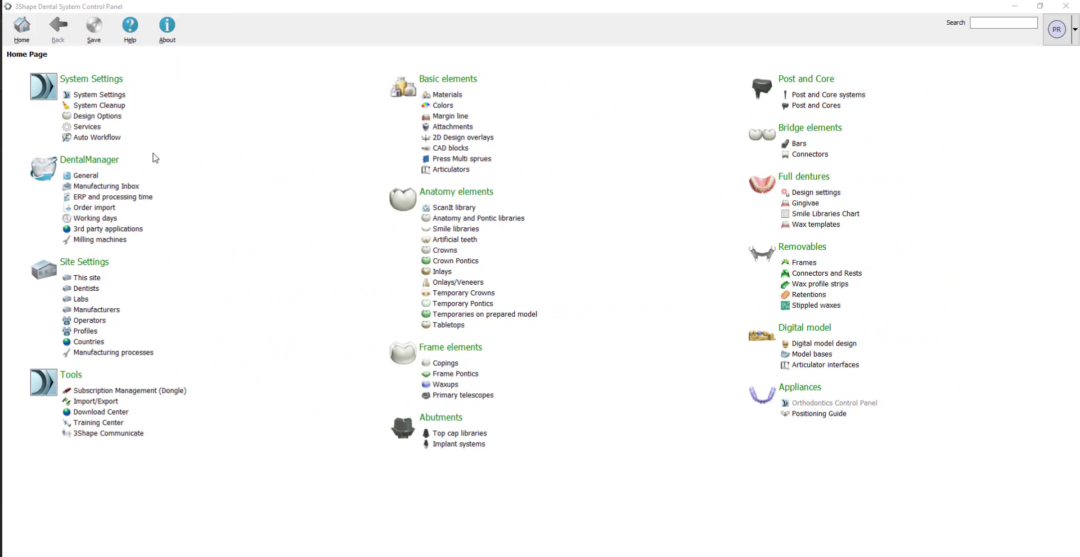
In the 3Shape Dental System Control Panel, open the DESS Multi-Unit DIRECT implant system and preview its Multi-Unit abutment kit.
{"action": "left_click", "coordinate": [475, 445]}
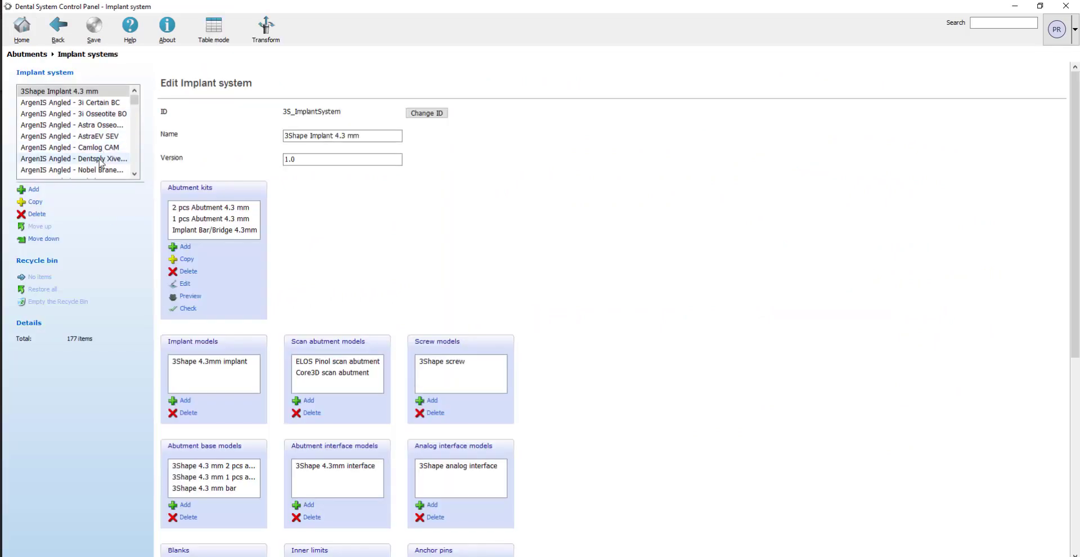
{"action": "scroll", "coordinate": [97, 147], "scroll_direction": "down", "scroll_amount": 15}
{"action": "scroll", "coordinate": [97, 170], "scroll_direction": "down", "scroll_amount": 10}
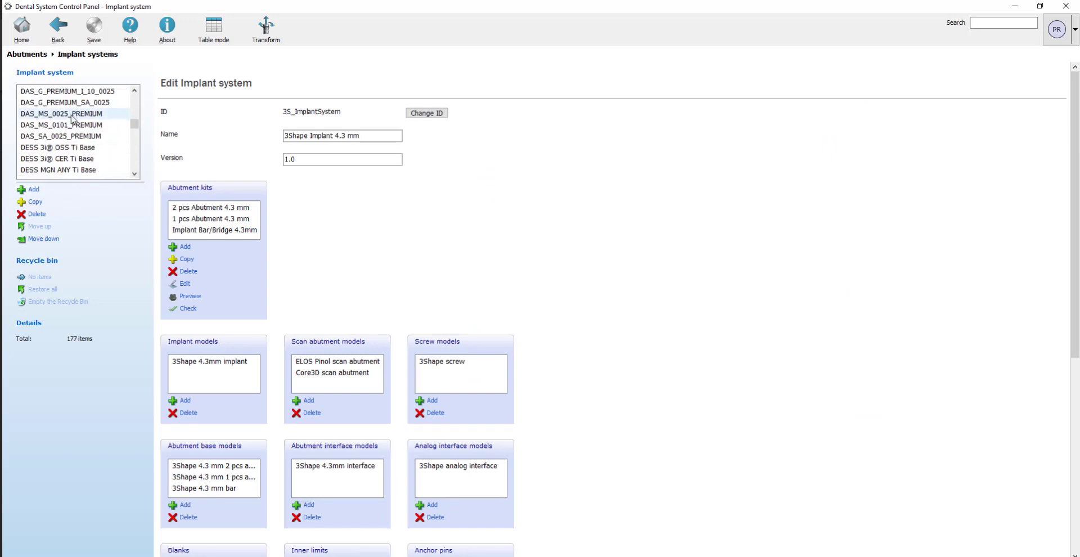
{"action": "scroll", "coordinate": [68, 141], "scroll_direction": "down", "scroll_amount": 10}
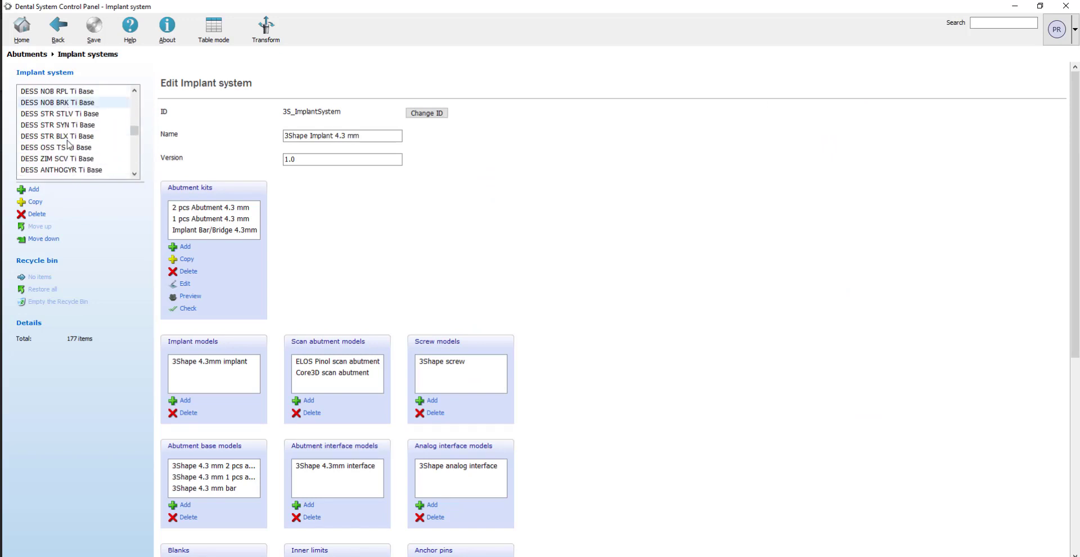
{"action": "scroll", "coordinate": [67, 147], "scroll_direction": "down", "scroll_amount": 10}
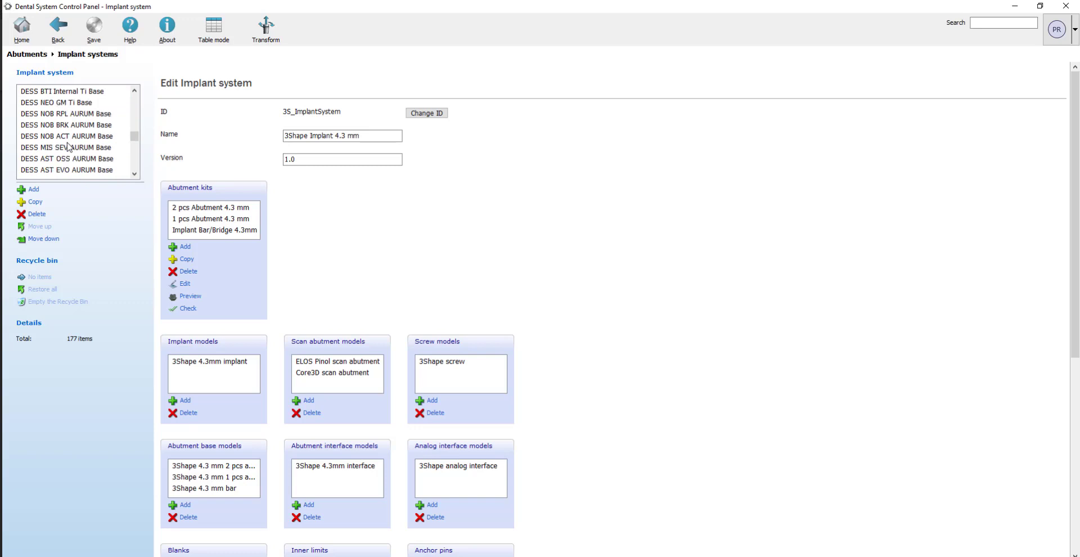
{"action": "scroll", "coordinate": [81, 146], "scroll_direction": "down", "scroll_amount": 2}
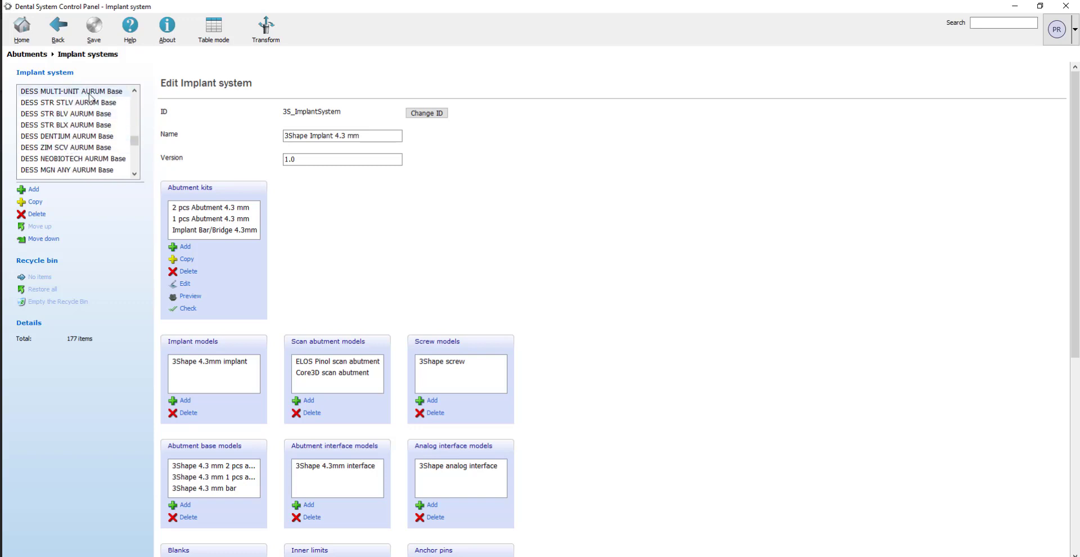
{"action": "scroll", "coordinate": [92, 167], "scroll_direction": "down", "scroll_amount": 10}
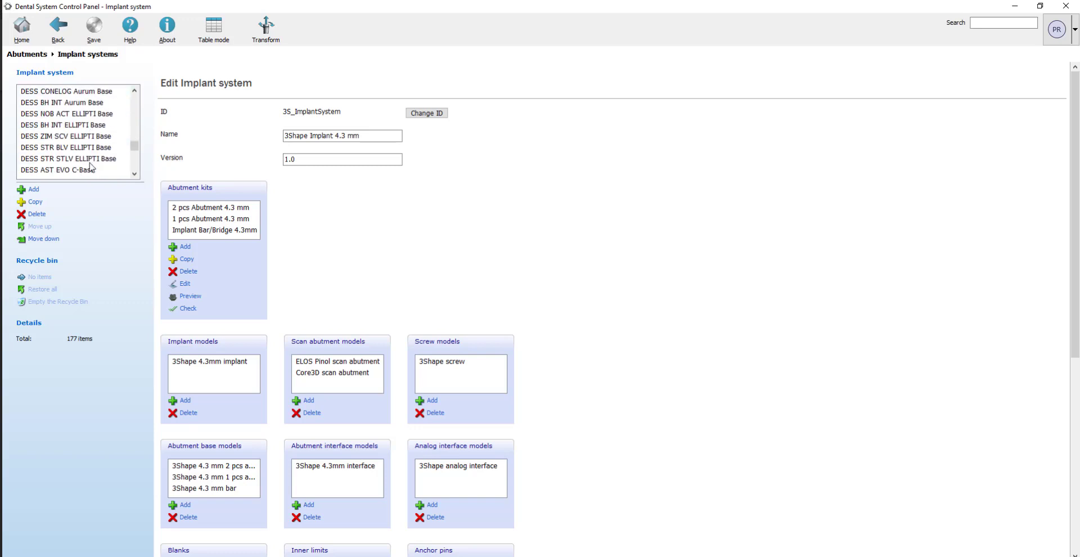
{"action": "scroll", "coordinate": [91, 163], "scroll_direction": "down", "scroll_amount": 2}
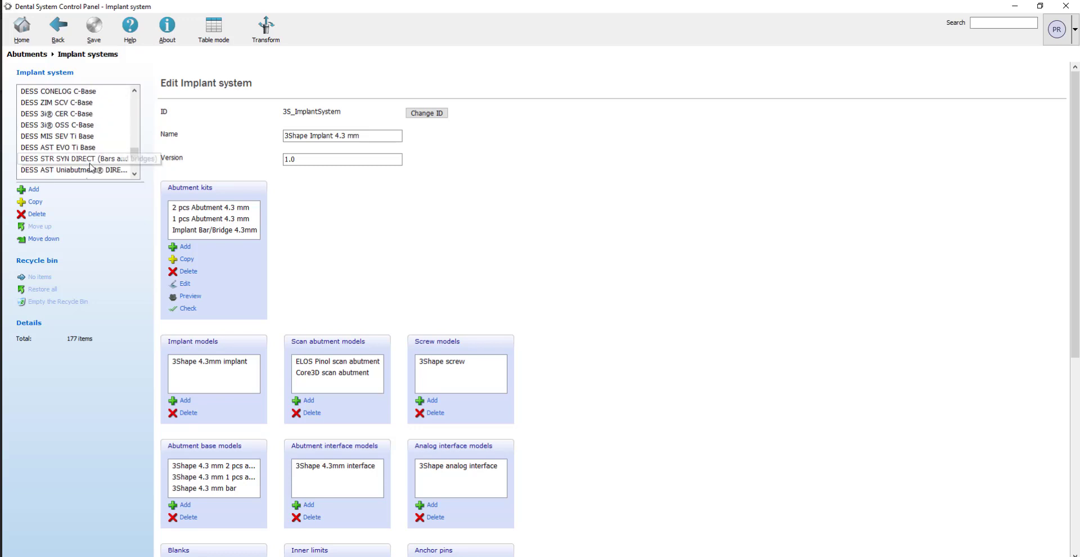
{"action": "left_click", "coordinate": [92, 126]}
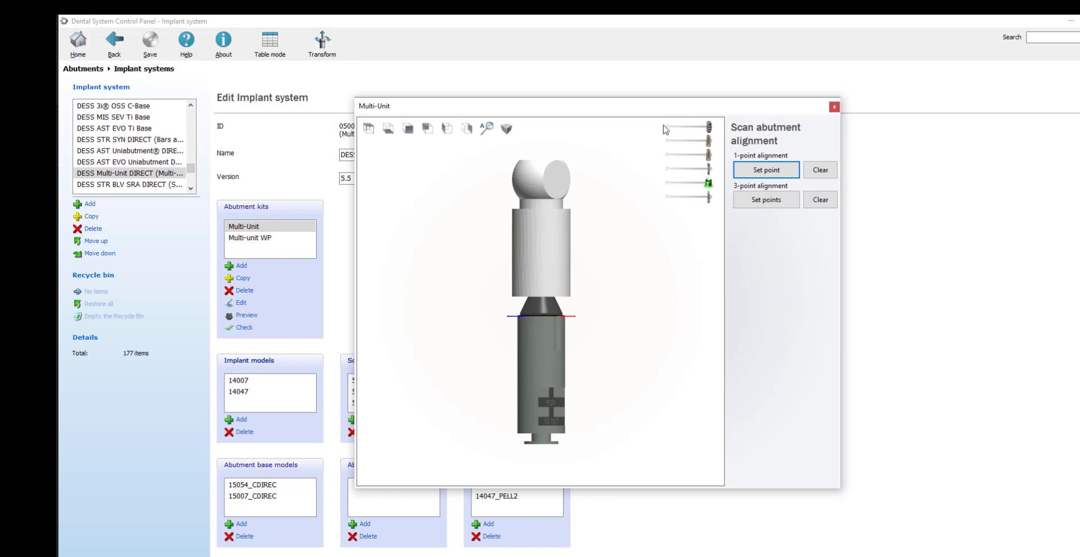
Hide the covering parts in the kit preview and show the intraoral scan body.
{"action": "left_click", "coordinate": [665, 127]}
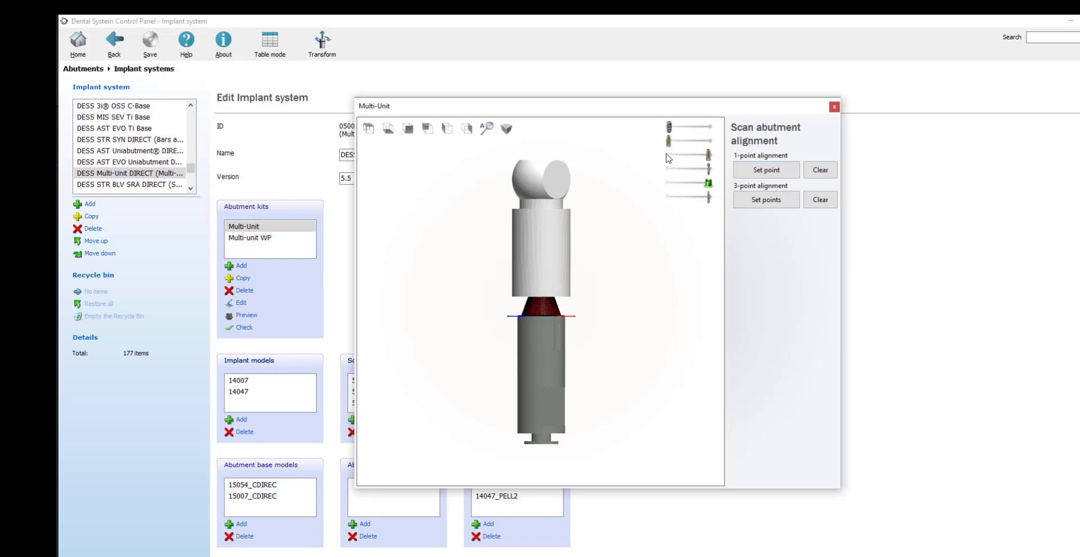
{"action": "left_click", "coordinate": [666, 154]}
{"action": "left_click", "coordinate": [709, 141]}
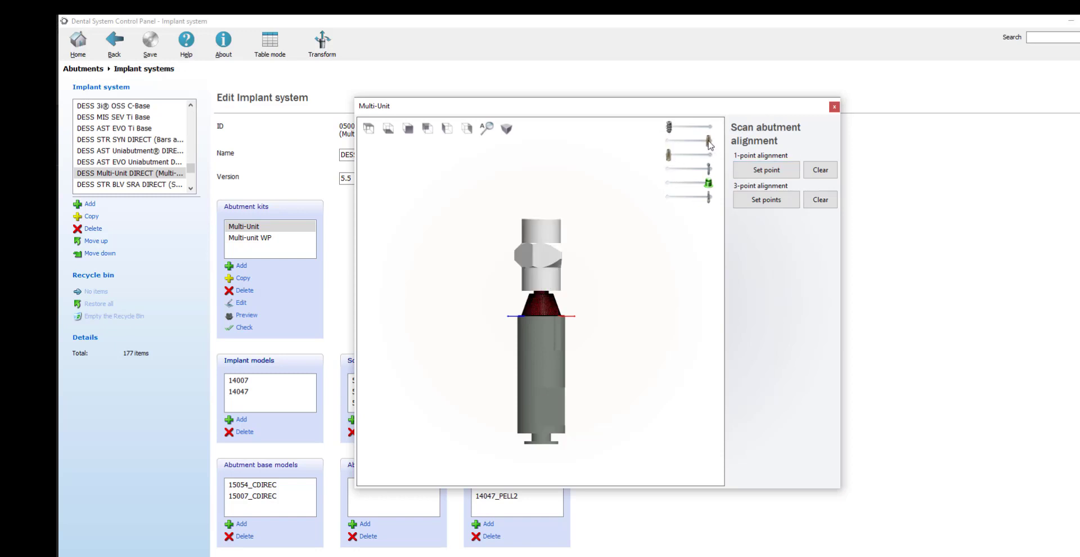
Set the three-point alignment markers on the three protruding wing tips of the intraoral scan body.
{"action": "right_click_drag", "start_coordinate": [527, 260], "coordinate": [544, 331]}
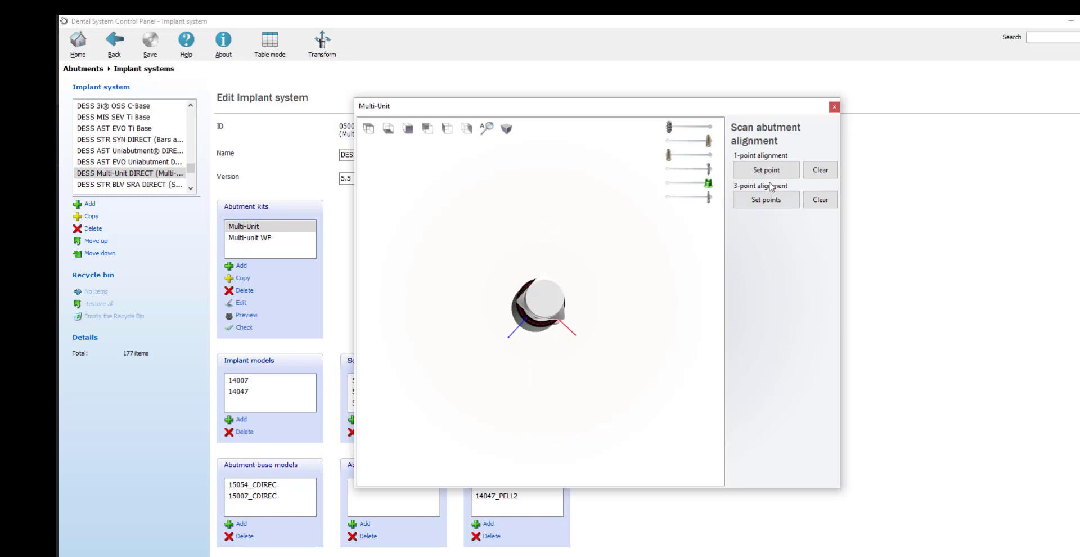
{"action": "left_click", "coordinate": [759, 203]}
{"action": "scroll", "coordinate": [553, 284], "scroll_direction": "up", "scroll_amount": 5}
{"action": "right_click_drag", "start_coordinate": [540, 293], "coordinate": [543, 308]}
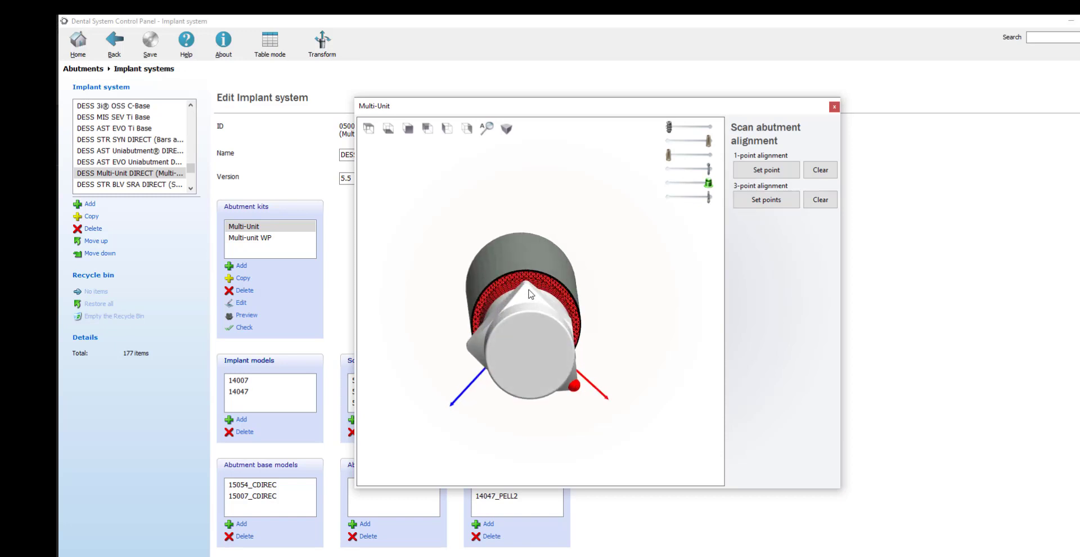
{"action": "right_click_drag", "start_coordinate": [512, 353], "coordinate": [515, 345]}
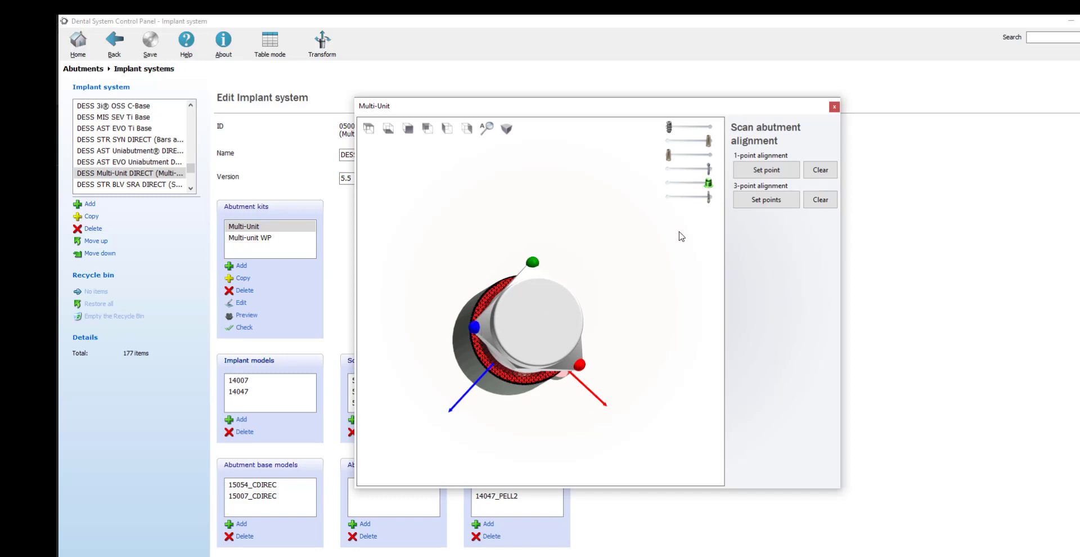
Close the Multi-Unit kit preview and save the changes to the implant system.
{"action": "left_click", "coordinate": [834, 106]}
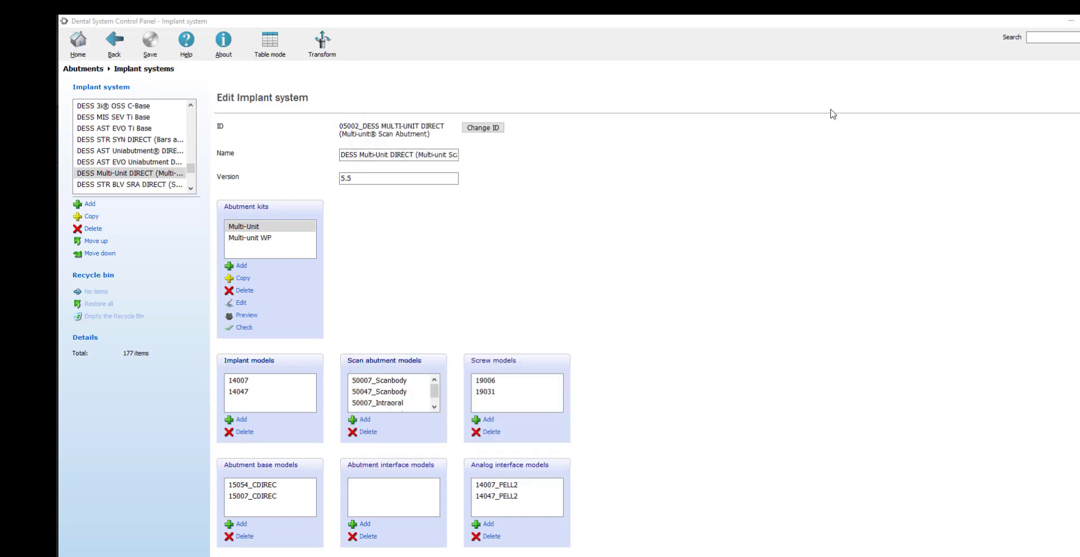
{"action": "left_click", "coordinate": [148, 45]}
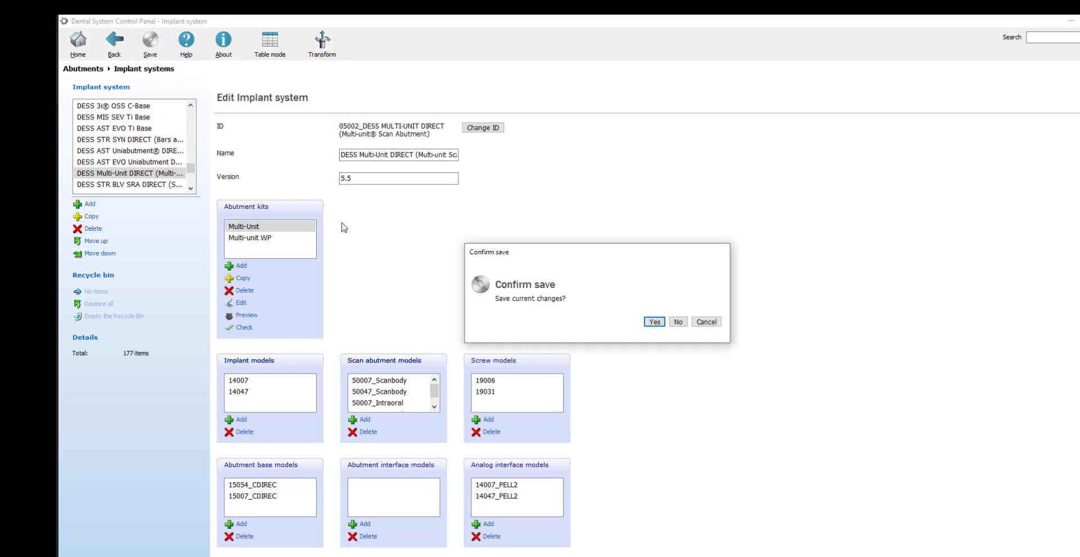
{"action": "left_click", "coordinate": [654, 322]}
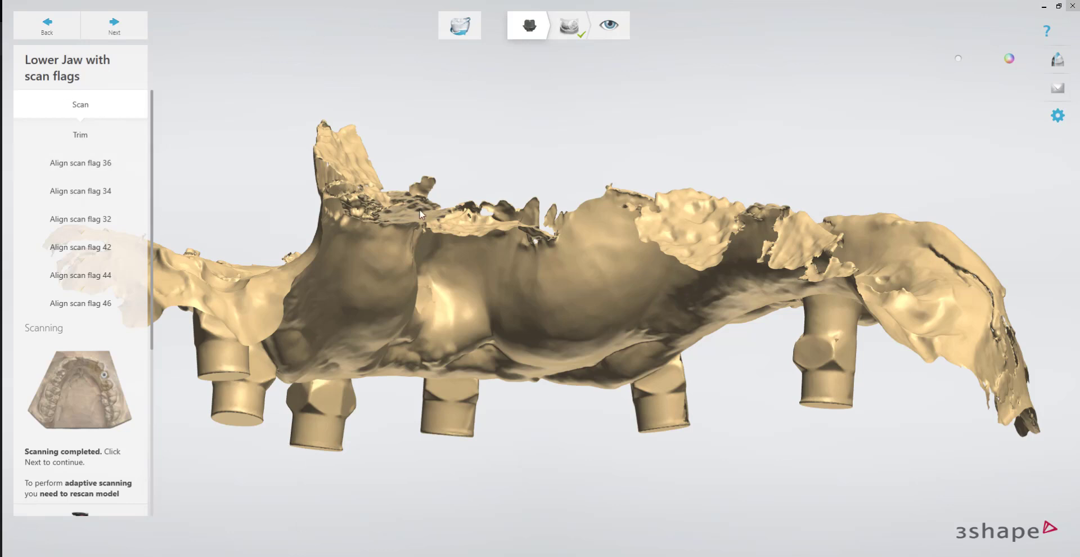
Back in the scan workflow, open the scan flag 36 alignment and inspect its three alignment points from above.
{"action": "left_click", "coordinate": [48, 136]}
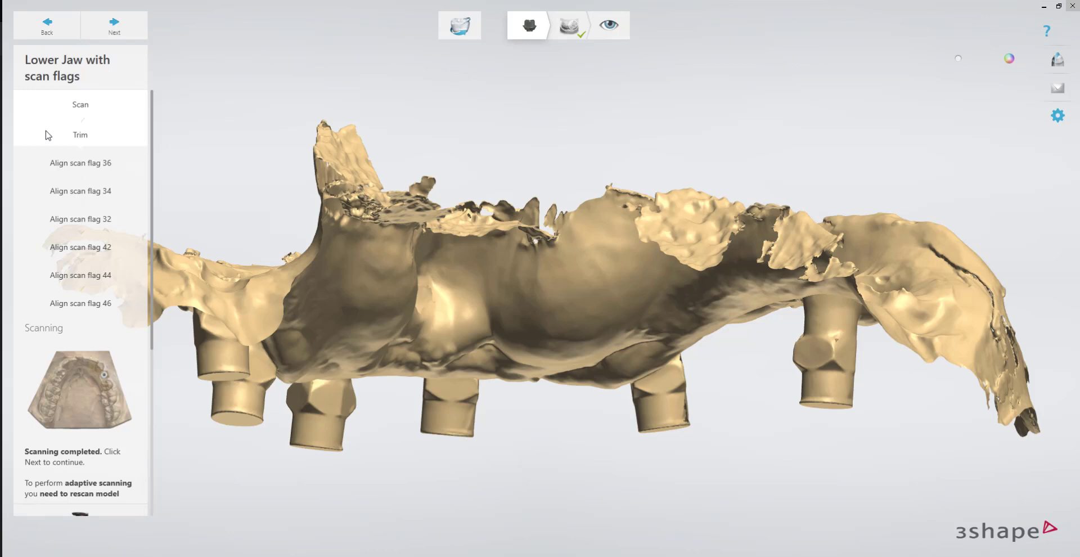
{"action": "left_click", "coordinate": [79, 164]}
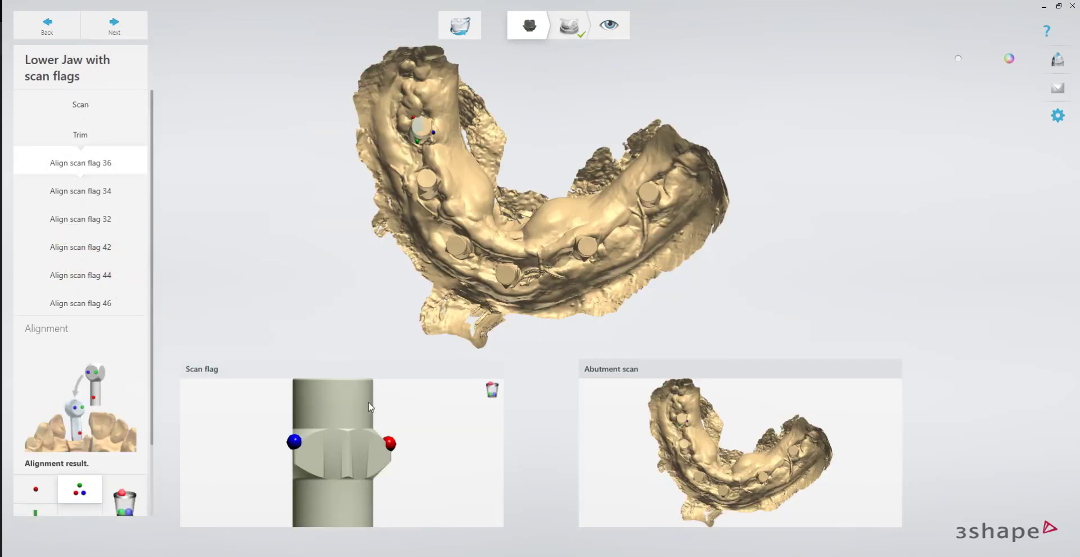
{"action": "right_click_drag", "start_coordinate": [369, 403], "coordinate": [368, 458]}
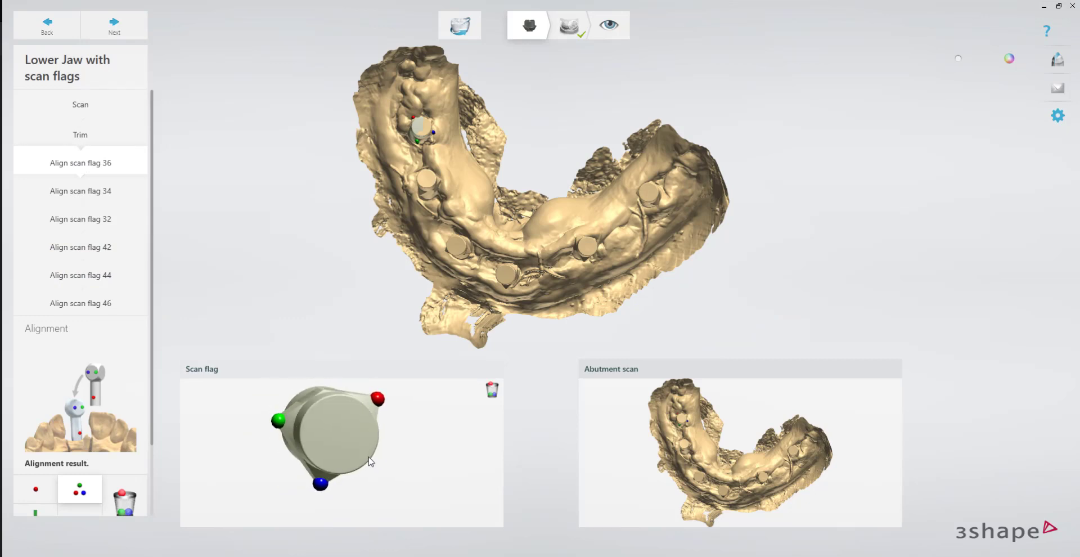
Try to align scan flag 34 using three-point alignment on the wing tips of the flag and of its scan body in the jaw scan.
{"action": "left_click", "coordinate": [91, 190]}
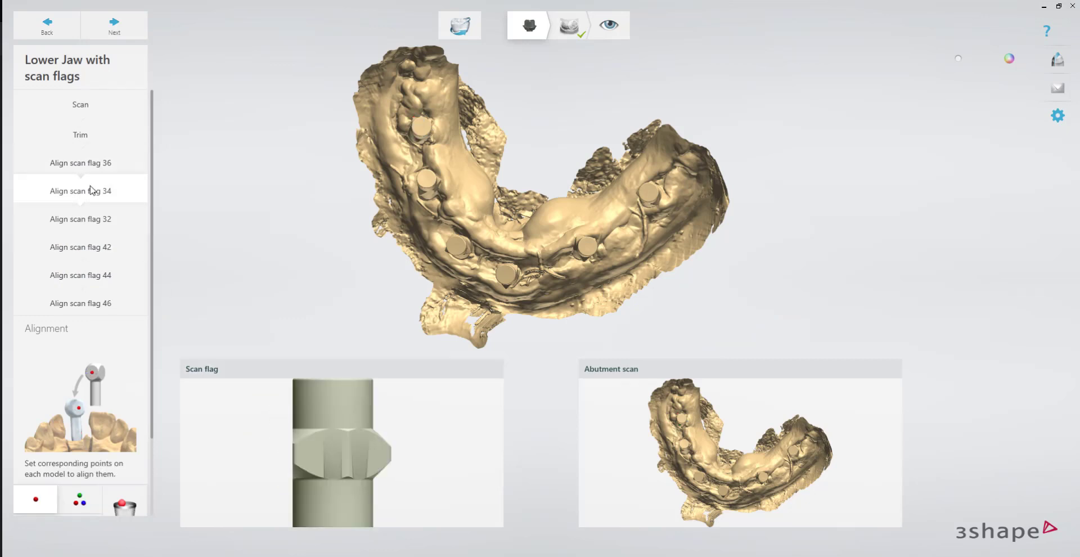
{"action": "right_click_drag", "start_coordinate": [301, 412], "coordinate": [311, 444]}
{"action": "left_click", "coordinate": [79, 499]}
{"action": "scroll", "coordinate": [460, 197], "scroll_direction": "up", "scroll_amount": 3}
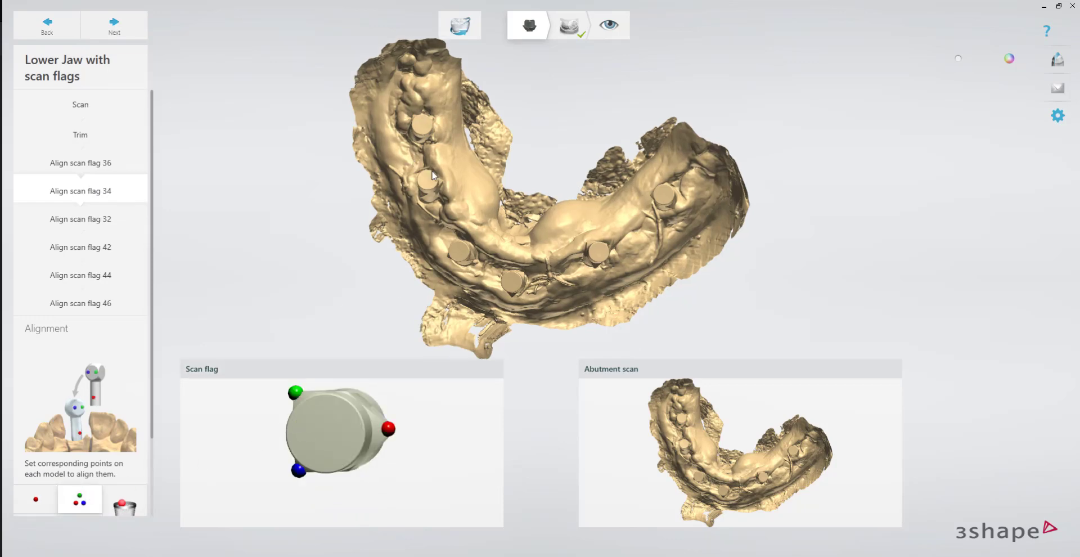
{"action": "scroll", "coordinate": [460, 198], "scroll_direction": "up", "scroll_amount": 2}
{"action": "mouse_move", "coordinate": [514, 197]}
{"action": "right_mouse_down"}
{"action": "mouse_move", "coordinate": [525, 240]}
{"action": "mouse_move", "coordinate": [500, 222]}
{"action": "mouse_move", "coordinate": [516, 208]}
{"action": "right_mouse_up"}
{"action": "scroll", "coordinate": [413, 226], "scroll_direction": "up", "scroll_amount": 3}
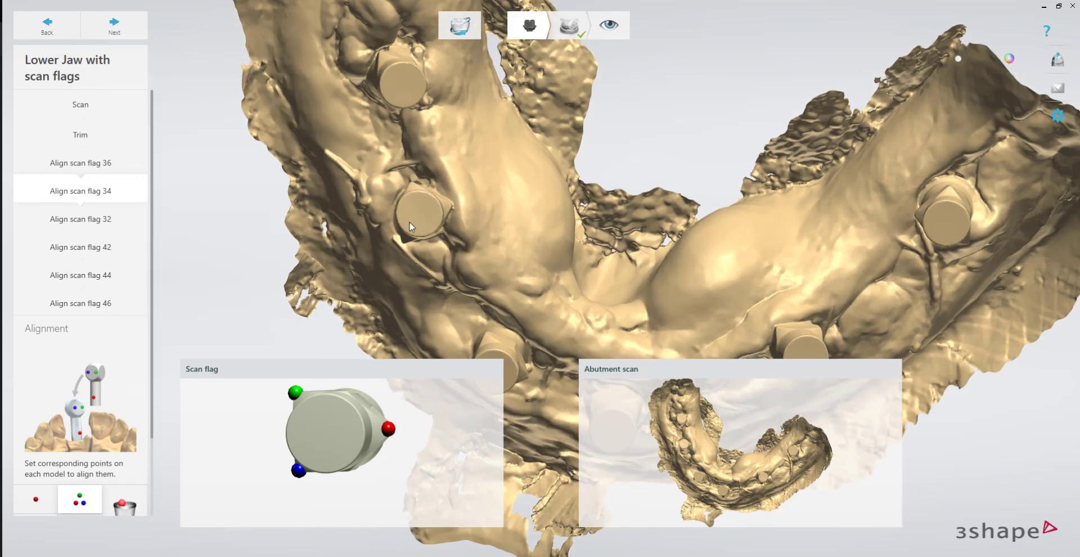
{"action": "left_click", "coordinate": [464, 197]}
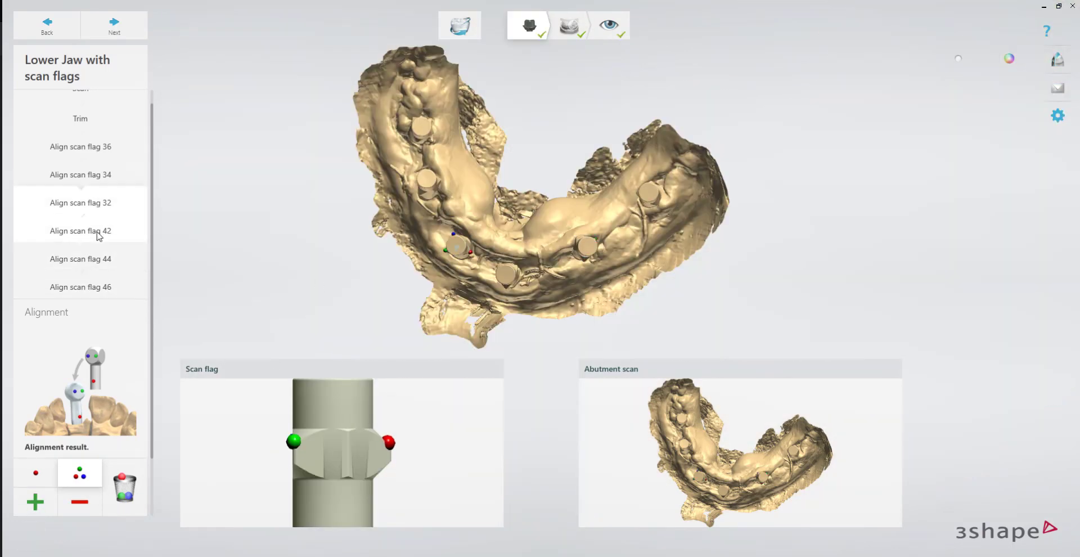
Align scan flag 42 by setting matching points on the three wing tips of the flag and of its scan body in the jaw scan.
{"action": "left_click", "coordinate": [99, 236]}
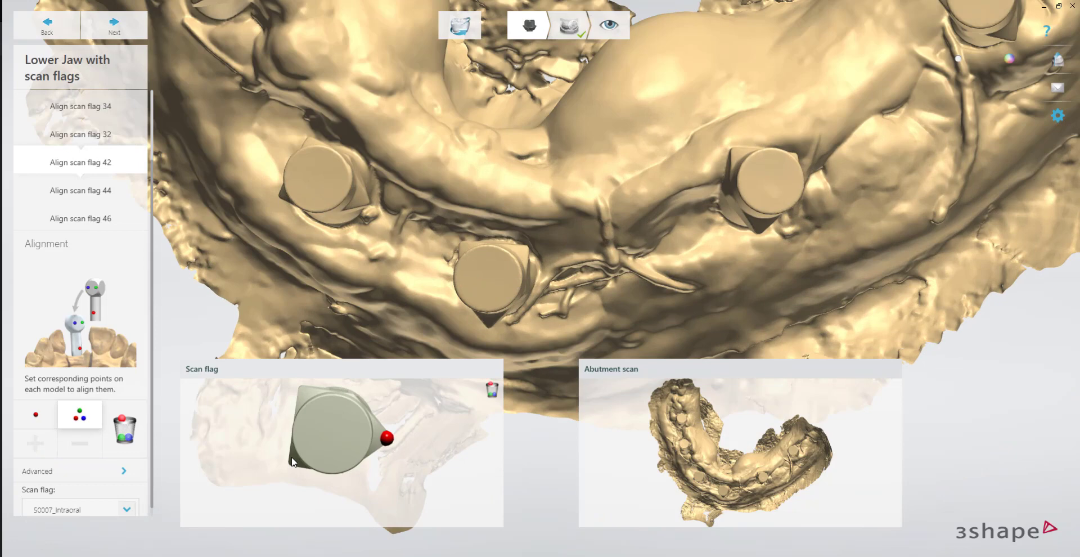
{"action": "left_click", "coordinate": [290, 461]}
{"action": "left_click", "coordinate": [300, 388]}
{"action": "left_click", "coordinate": [487, 324]}
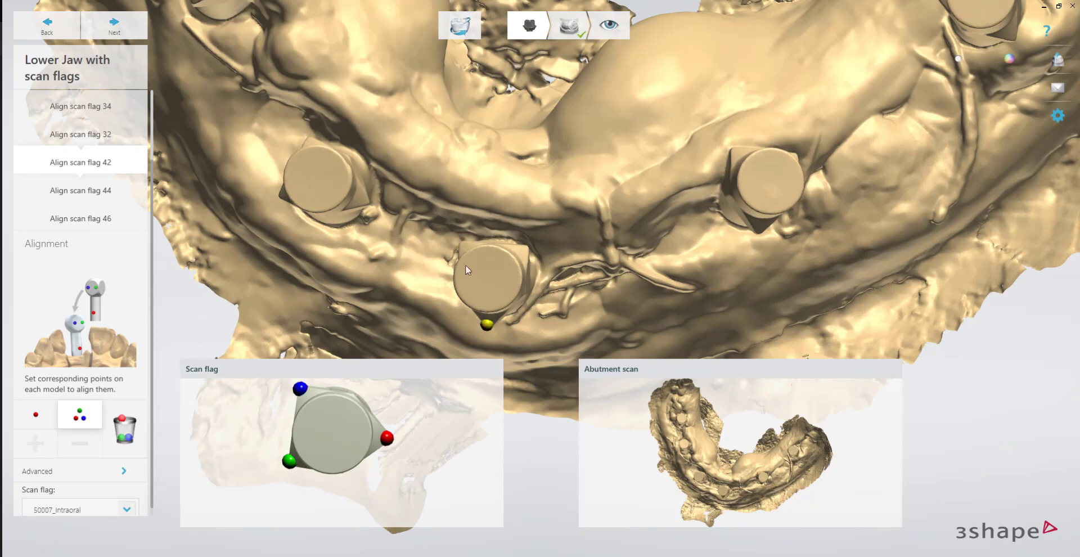
{"action": "left_click", "coordinate": [524, 253]}
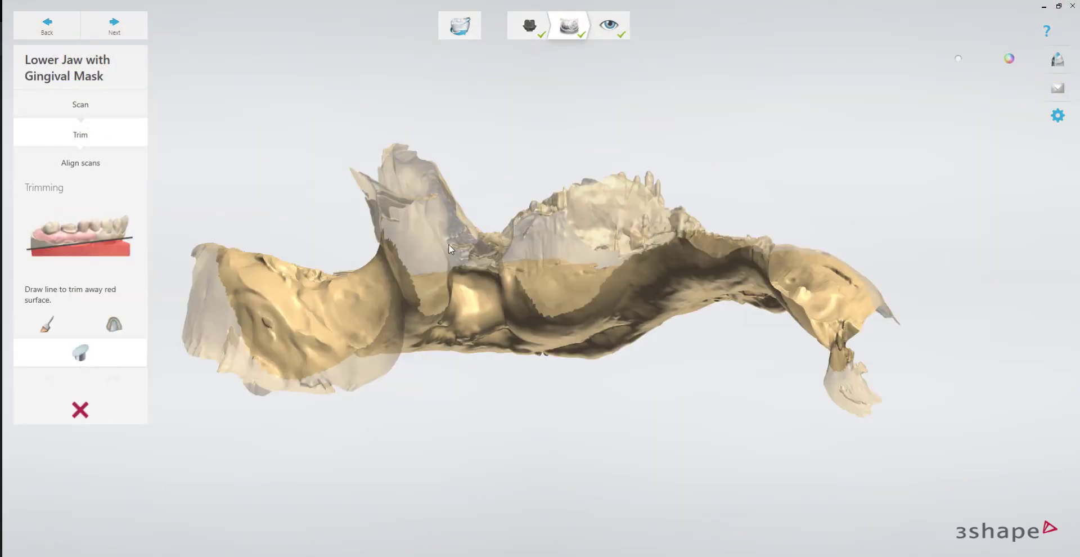
Switch trimming of the lower jaw gingival mask scan to painting the area of interest and view the selected arch.
{"action": "mouse_move", "coordinate": [450, 249]}
{"action": "right_mouse_down"}
{"action": "mouse_move", "coordinate": [424, 404]}
{"action": "mouse_move", "coordinate": [429, 197]}
{"action": "mouse_move", "coordinate": [420, 321]}
{"action": "mouse_move", "coordinate": [401, 215]}
{"action": "mouse_move", "coordinate": [438, 251]}
{"action": "mouse_move", "coordinate": [427, 270]}
{"action": "mouse_move", "coordinate": [161, 351]}
{"action": "right_mouse_up"}
{"action": "left_click", "coordinate": [62, 336]}
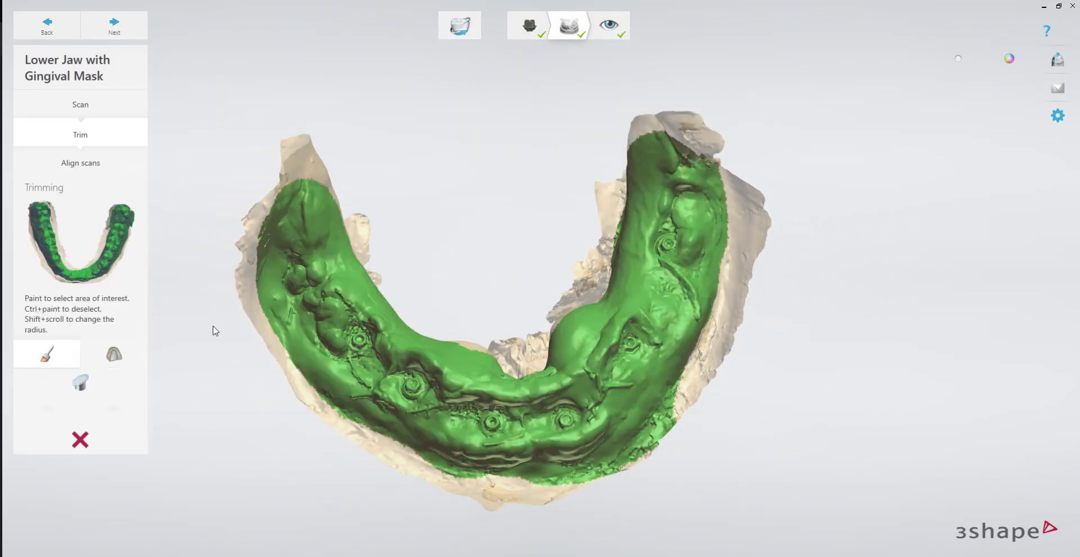
{"action": "right_click_drag", "start_coordinate": [408, 288], "coordinate": [403, 225]}
Review the automatic alignment of the gingival mask scan, and inspect the resulting implant positions from the side.
{"action": "left_click", "coordinate": [79, 167]}
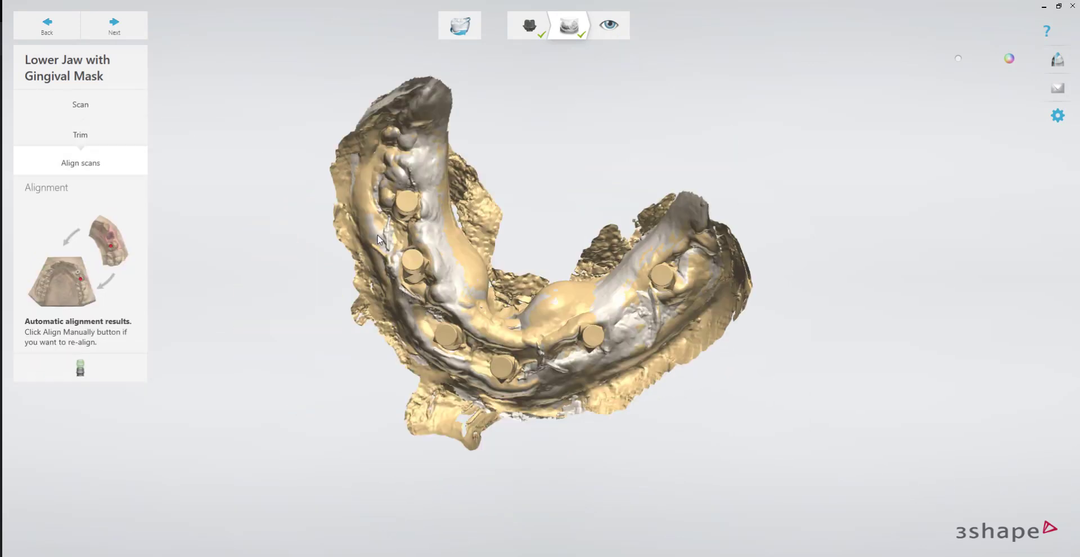
{"action": "right_click_drag", "start_coordinate": [460, 291], "coordinate": [490, 417]}
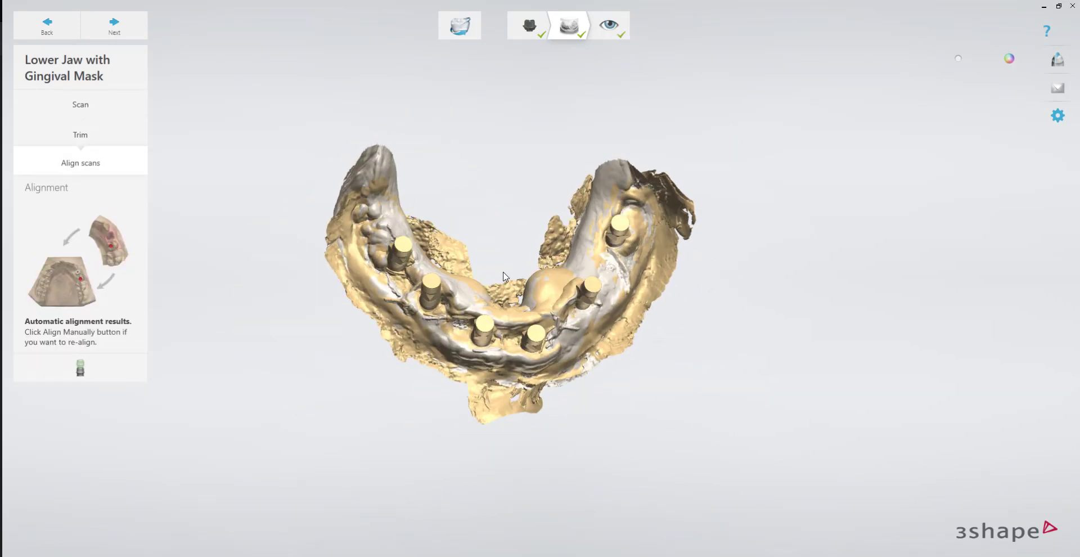
{"action": "left_click", "coordinate": [611, 26]}
{"action": "right_click_drag", "start_coordinate": [490, 297], "coordinate": [475, 241]}
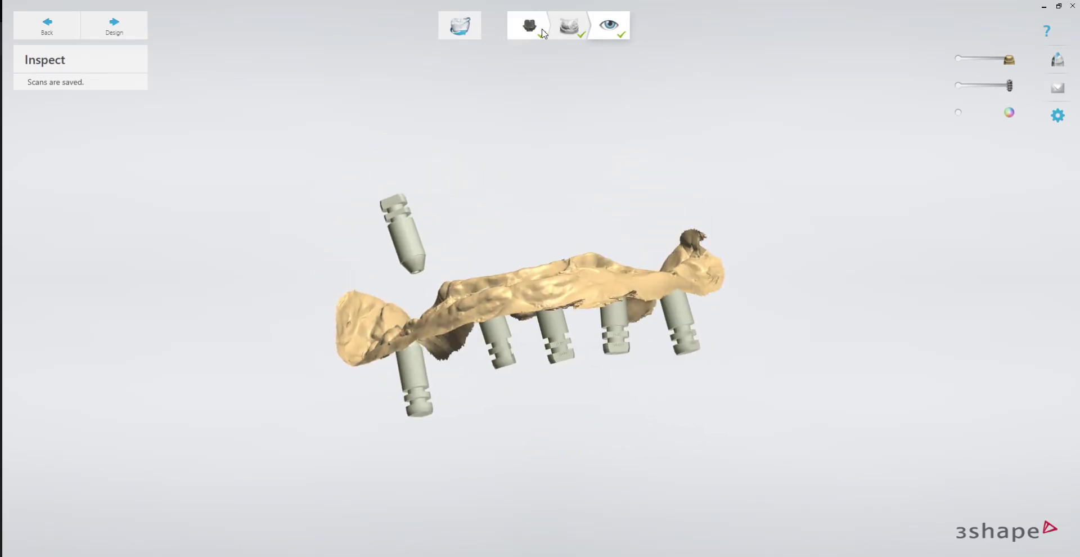
Reopen the scan flag 34 alignment in the lower jaw scan and clear its points and selection.
{"action": "left_click", "coordinate": [546, 28]}
{"action": "left_click", "coordinate": [100, 192]}
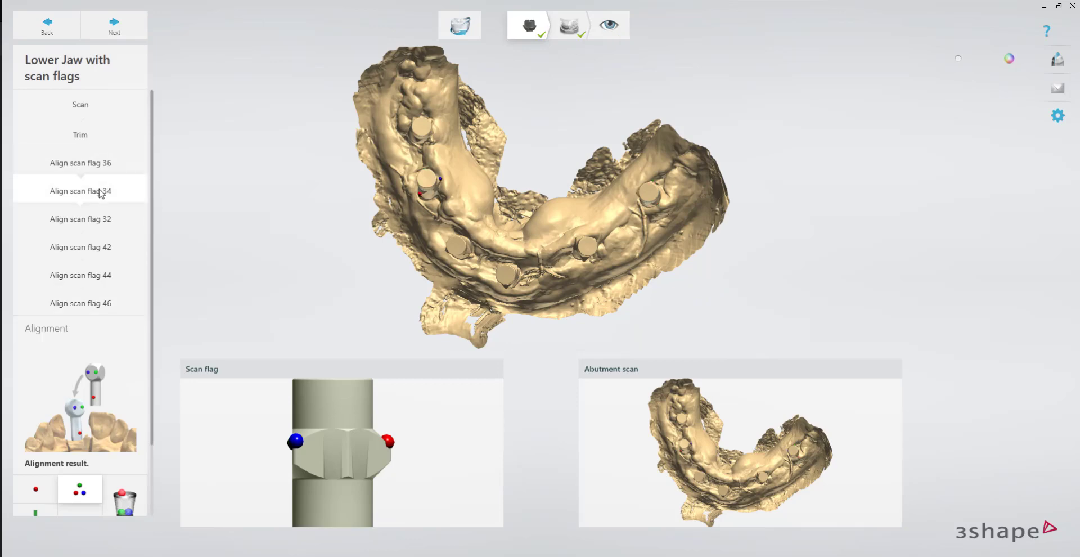
{"action": "right_click_drag", "start_coordinate": [395, 196], "coordinate": [426, 183]}
{"action": "scroll", "coordinate": [430, 201], "scroll_direction": "up", "scroll_amount": 6}
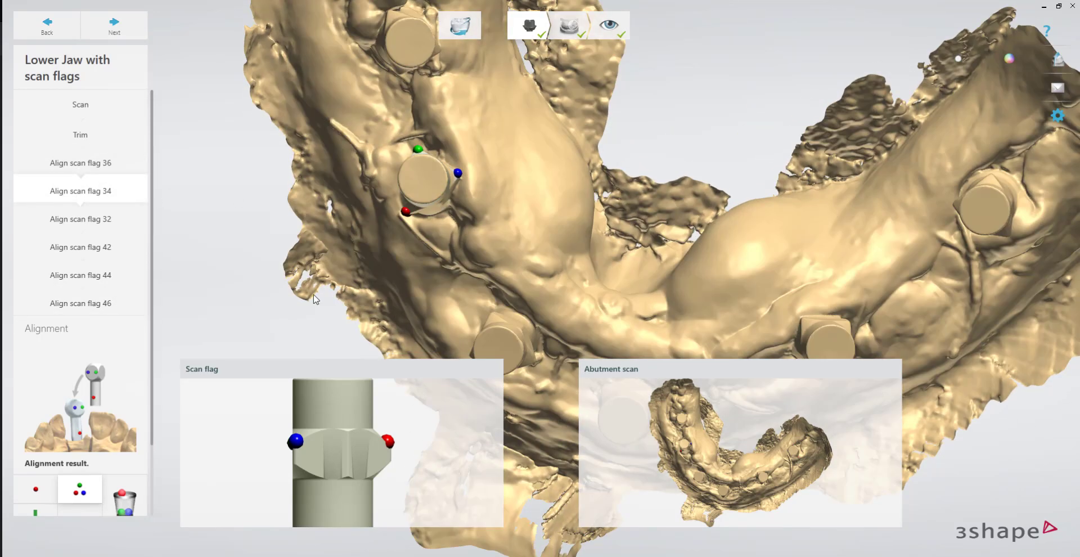
{"action": "left_click", "coordinate": [126, 498]}
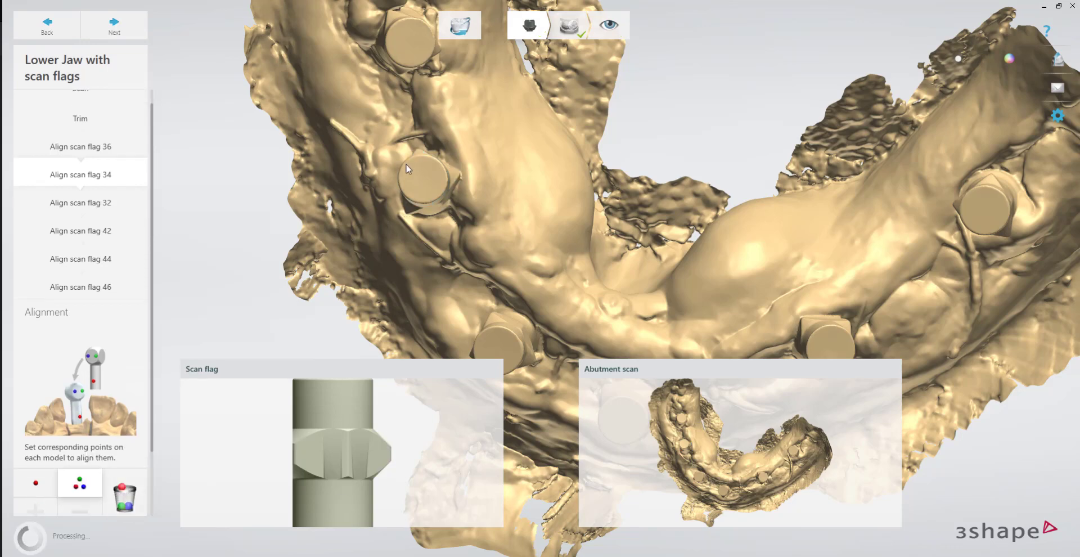
Set new matching points on the three wing tips of scan flag 34 and its scan body in the jaw scan.
{"action": "right_click_drag", "start_coordinate": [407, 166], "coordinate": [423, 180]}
{"action": "right_click_drag", "start_coordinate": [342, 413], "coordinate": [361, 450]}
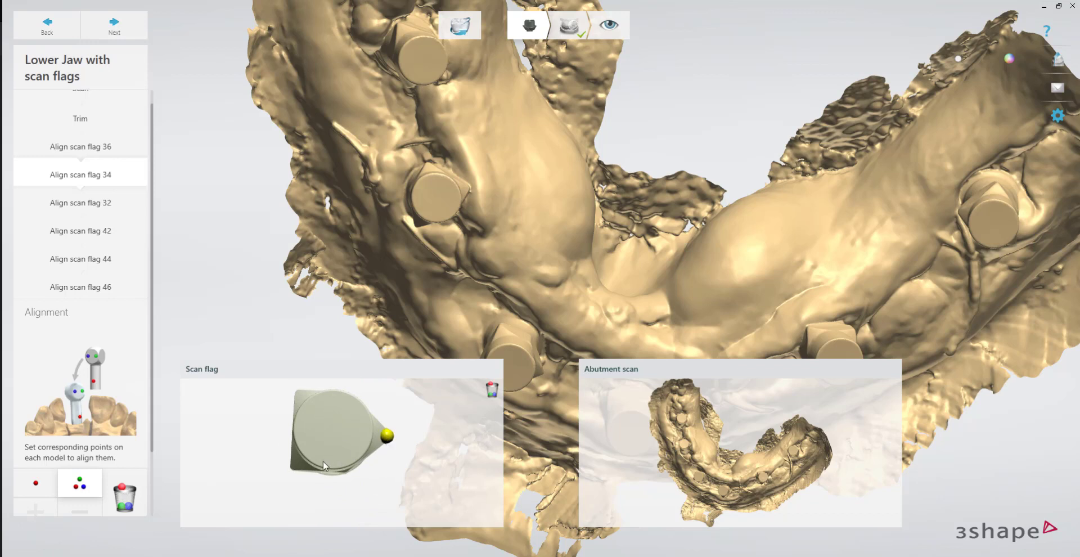
{"action": "left_click", "coordinate": [292, 465]}
{"action": "left_click", "coordinate": [296, 390]}
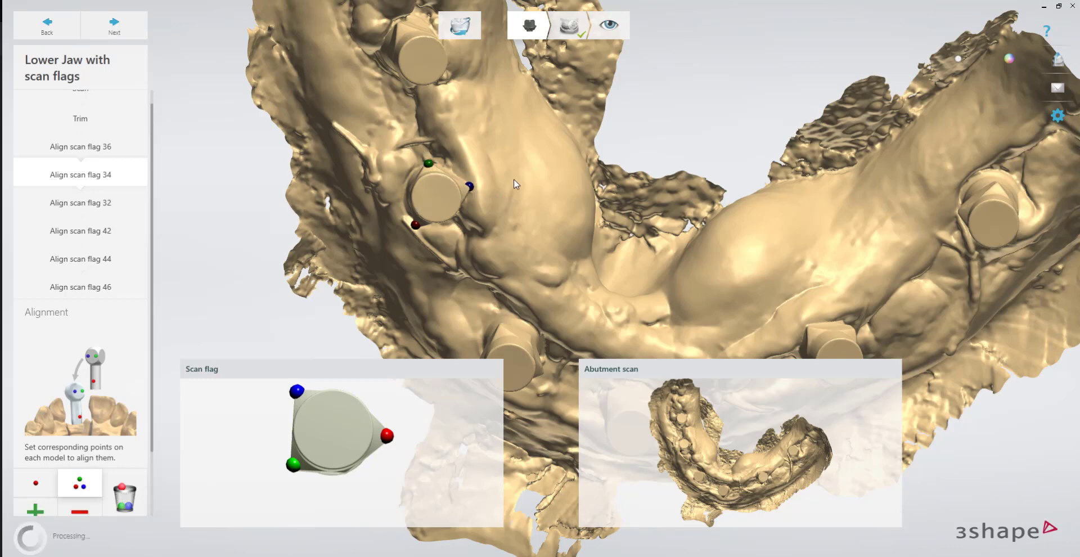
Check the new scan flag 34 alignment and inspect all implant positions in the lower jaw.
{"action": "right_click_drag", "start_coordinate": [514, 180], "coordinate": [449, 177]}
{"action": "left_click", "coordinate": [436, 189]}
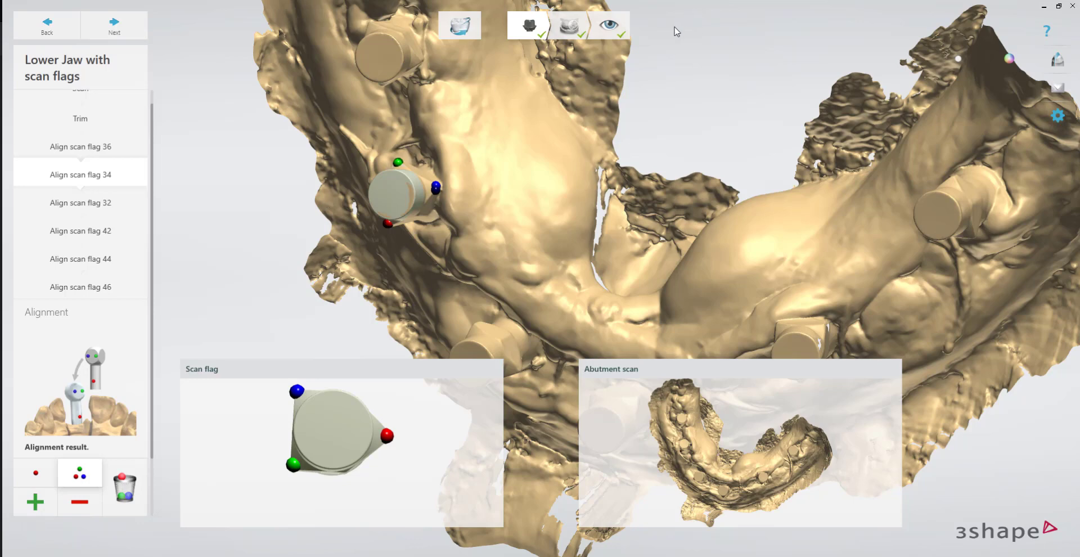
{"action": "left_click", "coordinate": [627, 27]}
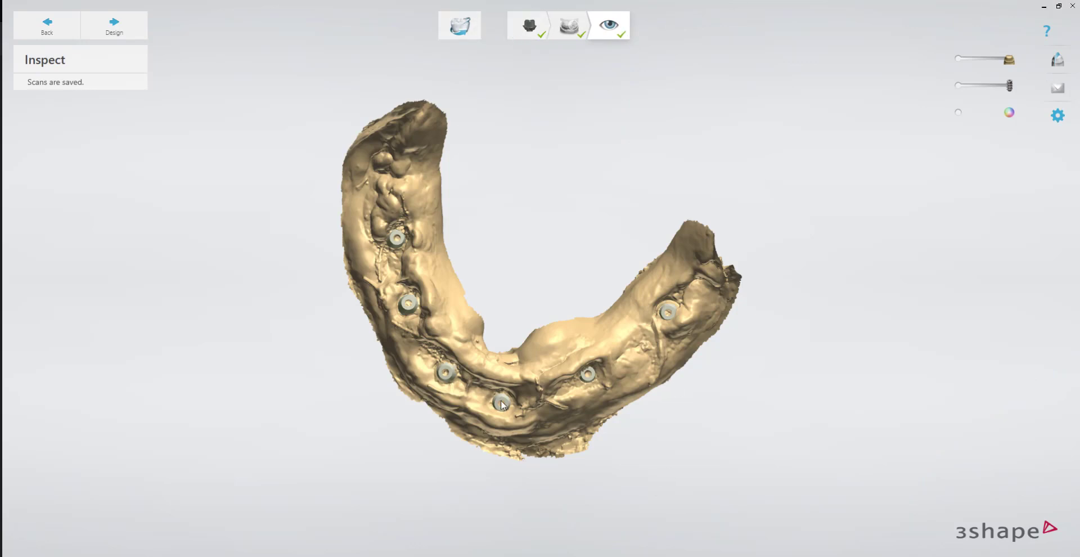
{"action": "right_click_drag", "start_coordinate": [502, 404], "coordinate": [470, 362]}
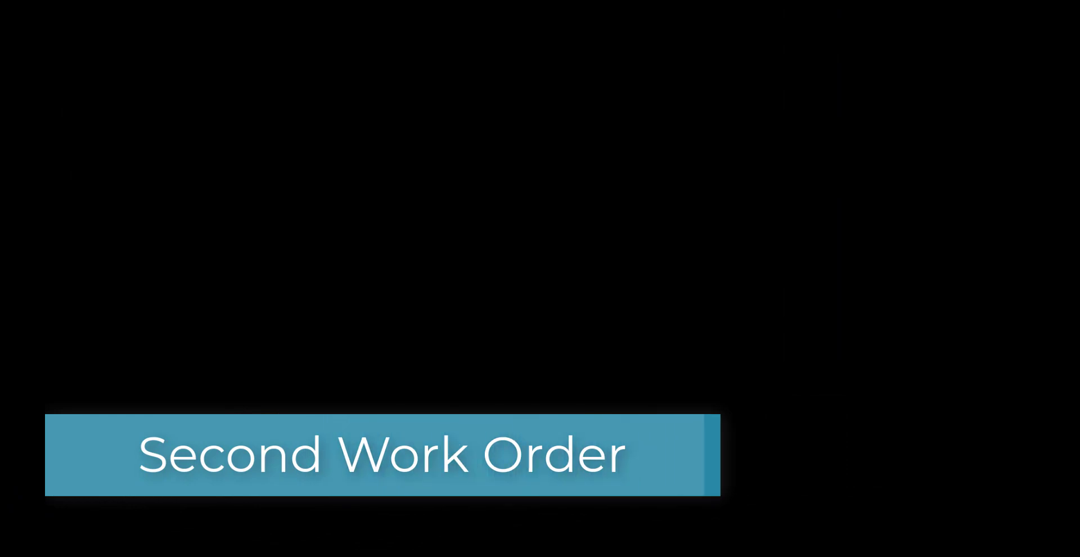
In the second order form, enter the patient's last and first name and the reference "Denture Design".
{"action": "left_click", "coordinate": [106, 118]}
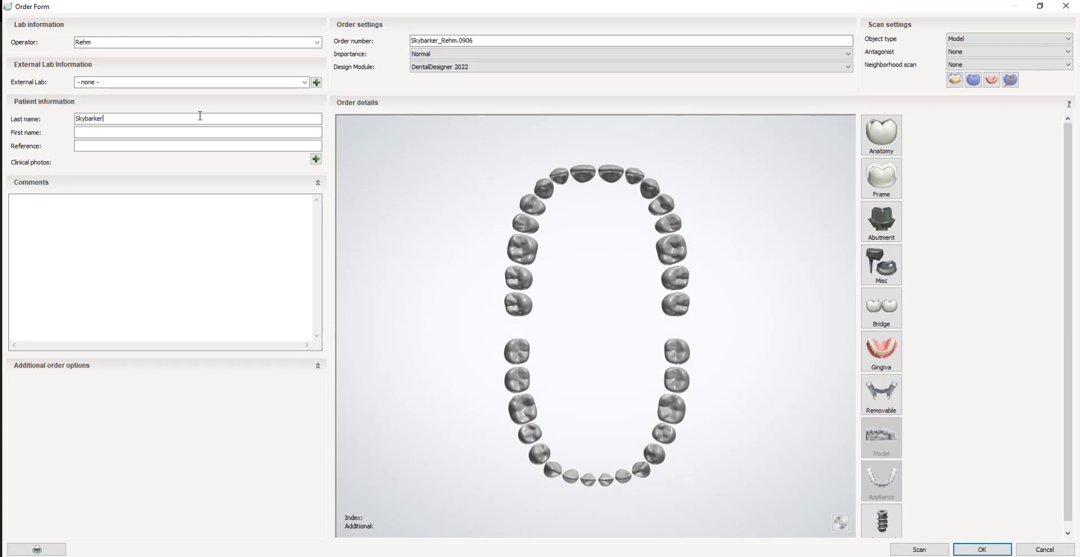
{"action": "type", "text": "Skybarker"}
{"action": "key", "text": "Tab"}
{"action": "type", "text": "Luke"}
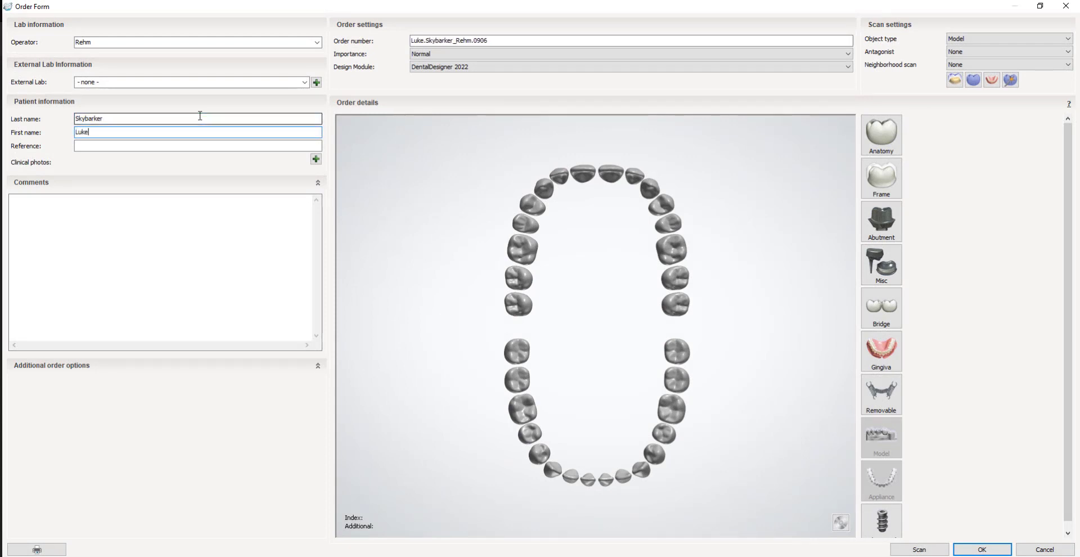
{"action": "left_click", "coordinate": [161, 145]}
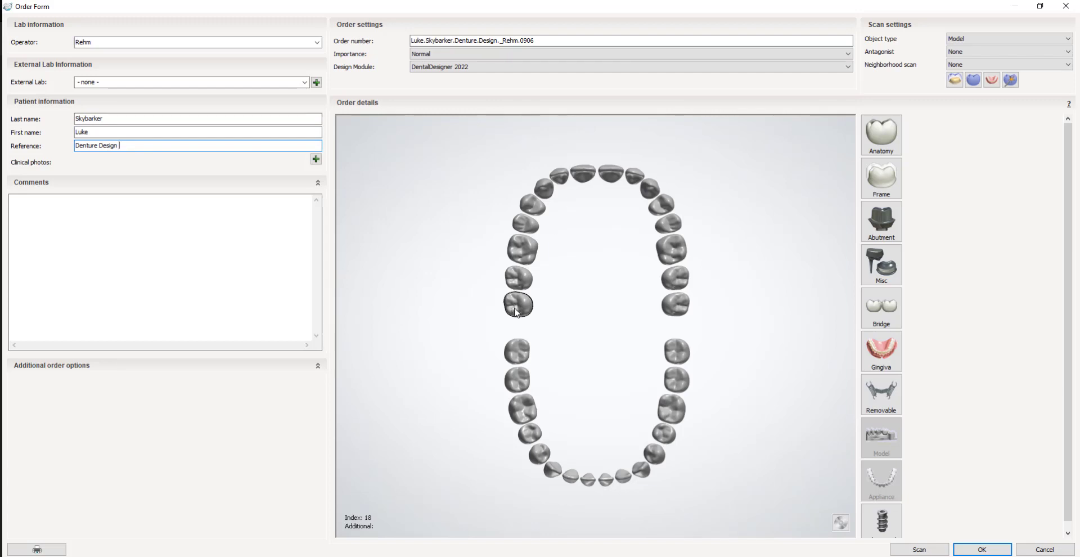
Order a PMMA gingiva base with designed teeth, artificial teeth and a connector bridge for lower teeth 37 to 47.
{"action": "left_click", "coordinate": [526, 388]}
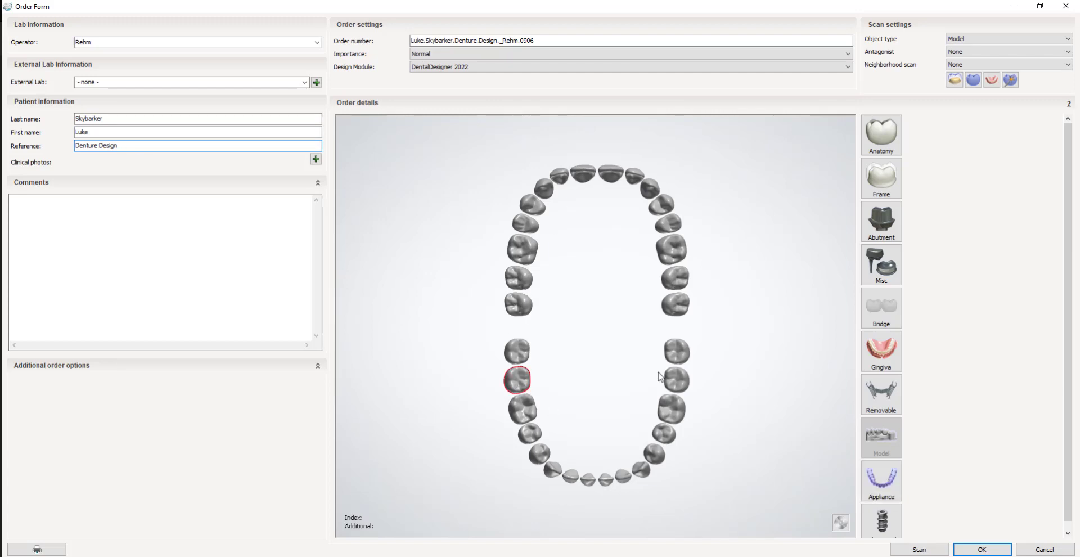
{"action": "left_click", "coordinate": [679, 382], "text": "shift"}
{"action": "left_click", "coordinate": [881, 351]}
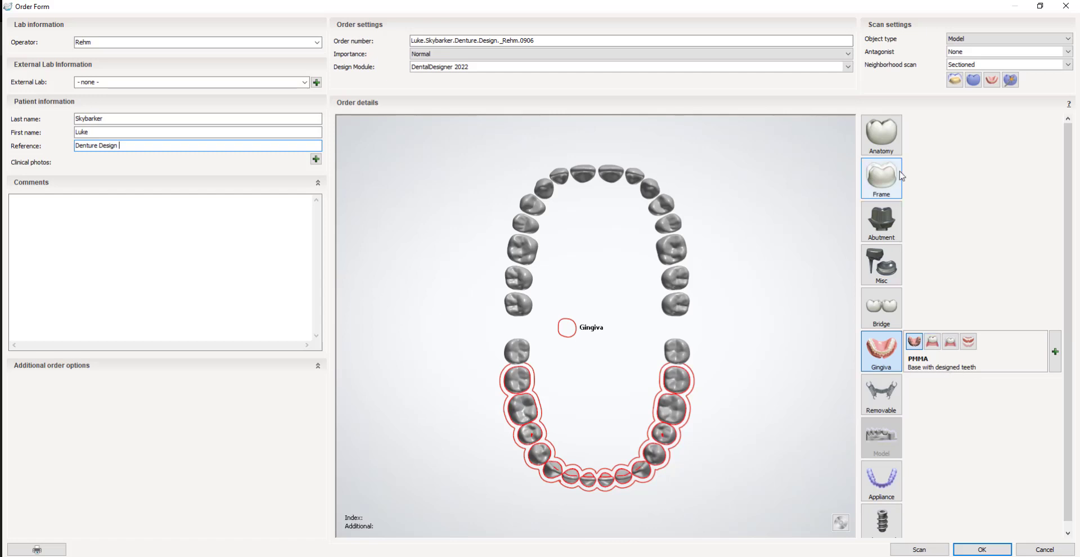
{"action": "left_click", "coordinate": [872, 131]}
{"action": "left_click", "coordinate": [877, 319]}
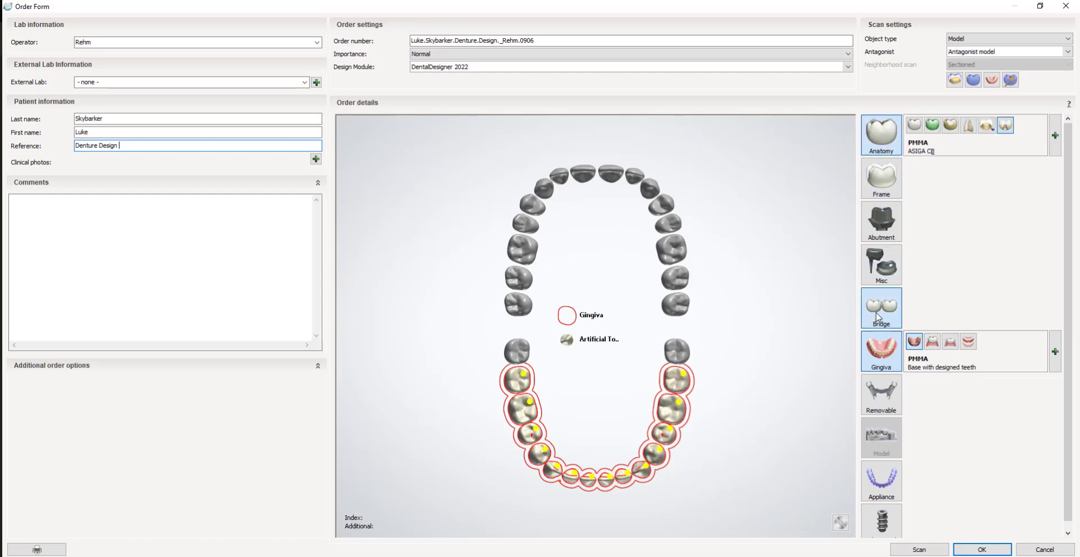
Review the artificial teeth's material settings and set the order's scan object type to Digital impression.
{"action": "left_click", "coordinate": [1054, 135]}
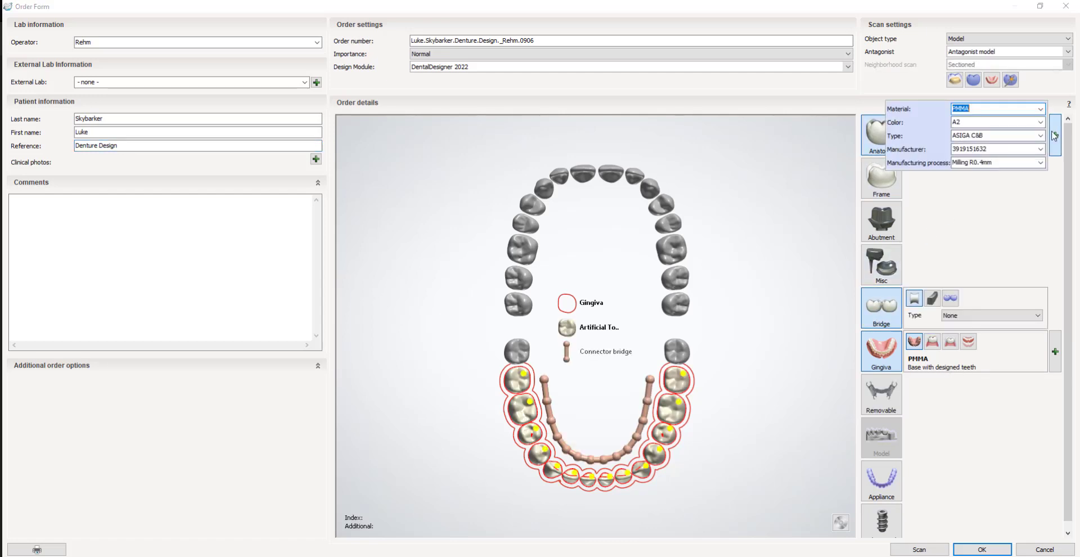
{"action": "left_click", "coordinate": [997, 218]}
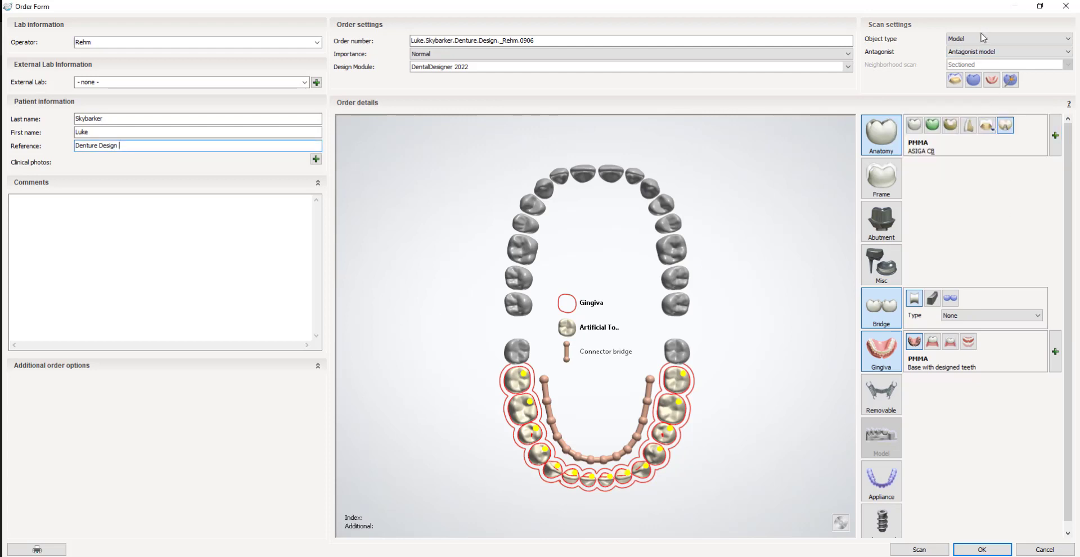
{"action": "left_click", "coordinate": [1050, 38]}
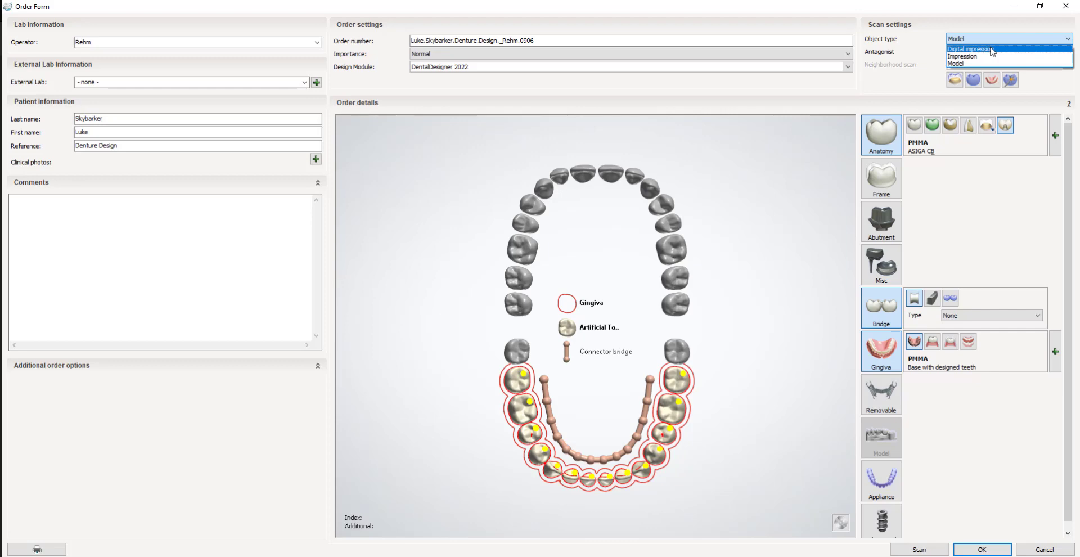
{"action": "left_click", "coordinate": [992, 49]}
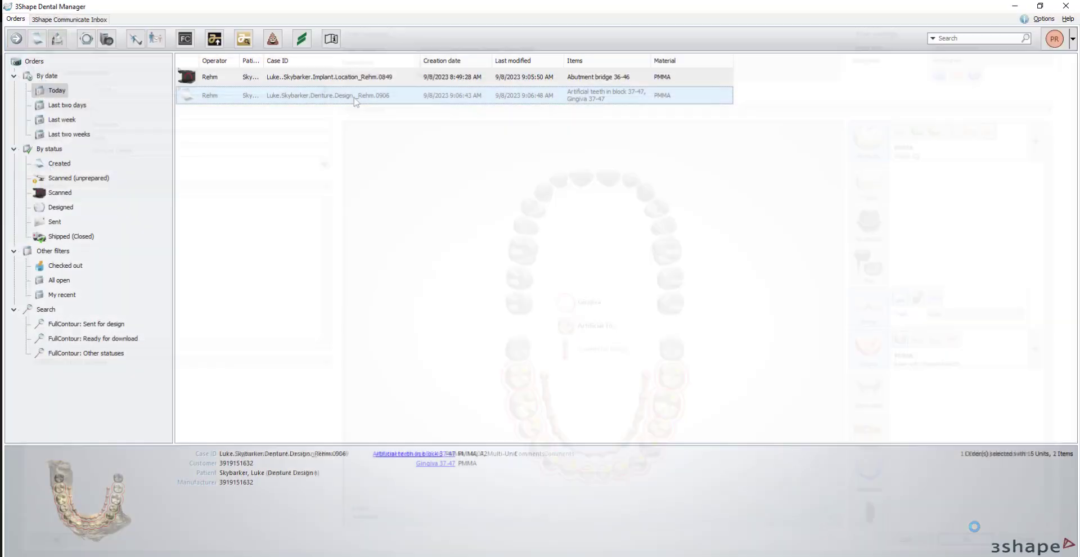
Import PreparationScan.dcm from the implant location order's Scans\Lower folder as the denture order's lower preparation scan.
{"action": "right_click", "coordinate": [355, 99]}
{"action": "left_click", "coordinate": [407, 111]}
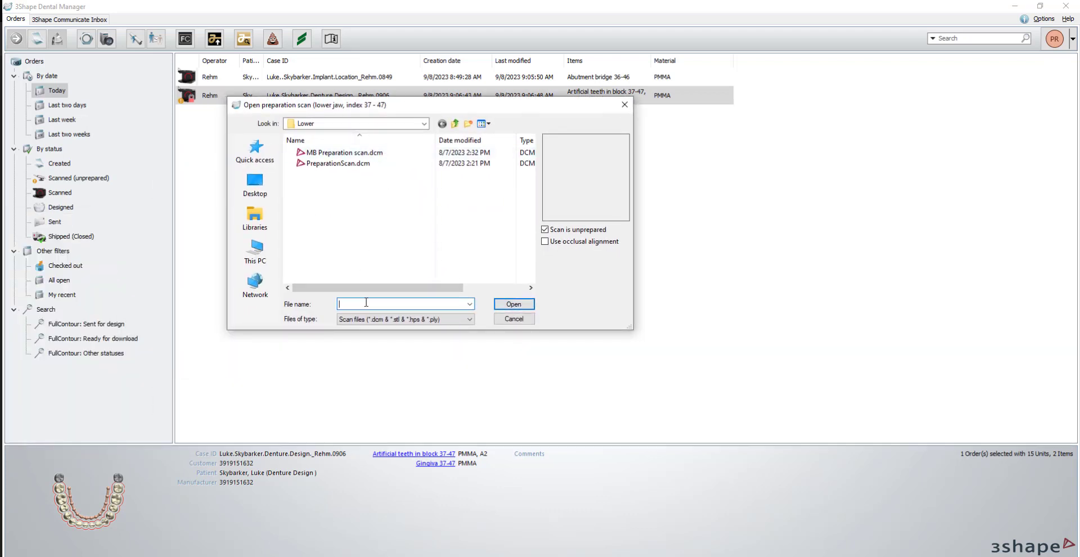
{"action": "key", "text": "ctrl+v"}
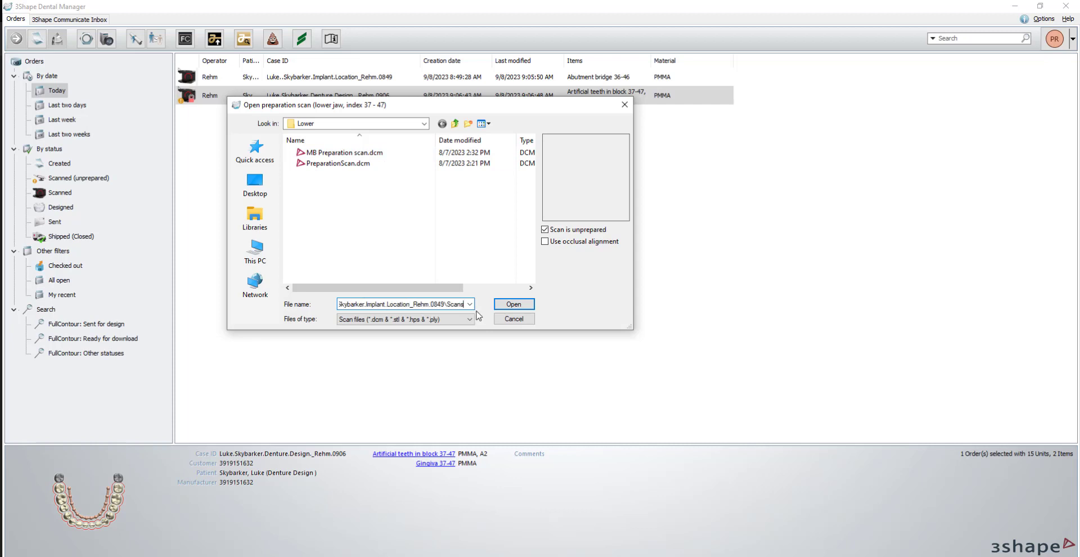
{"action": "left_click", "coordinate": [511, 305]}
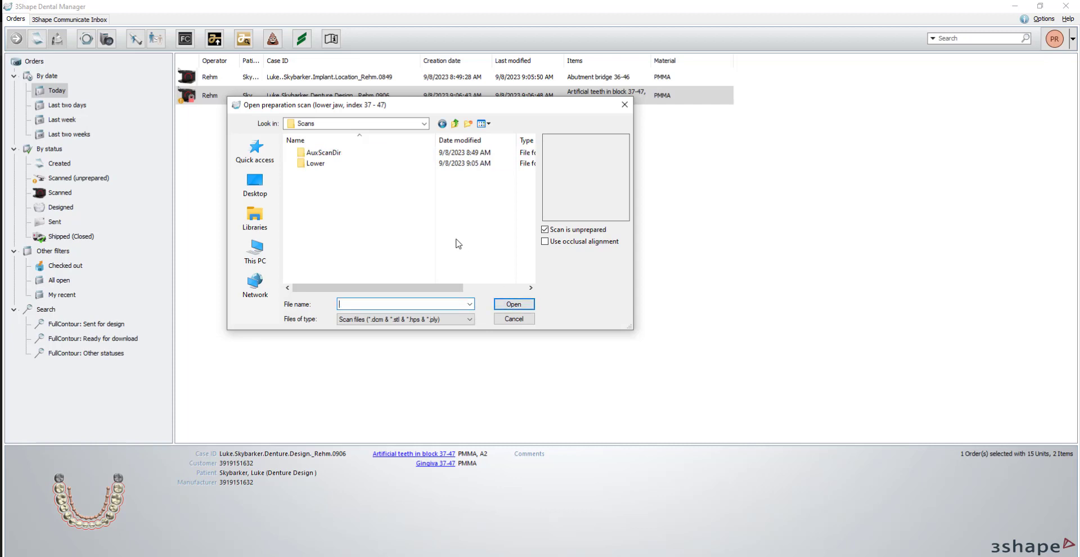
{"action": "double_click", "coordinate": [326, 163]}
{"action": "left_click", "coordinate": [335, 153]}
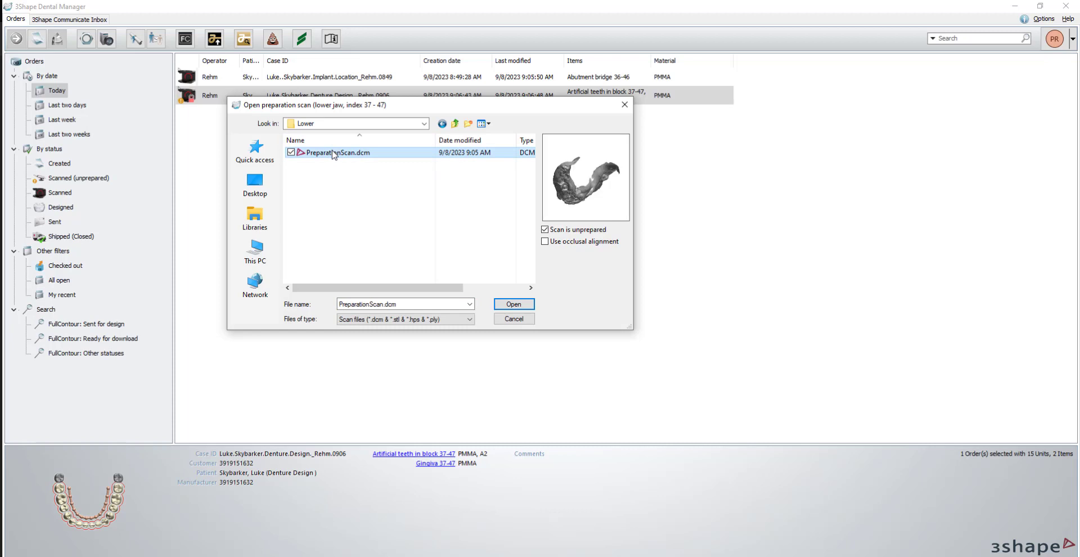
{"action": "double_click", "coordinate": [334, 152]}
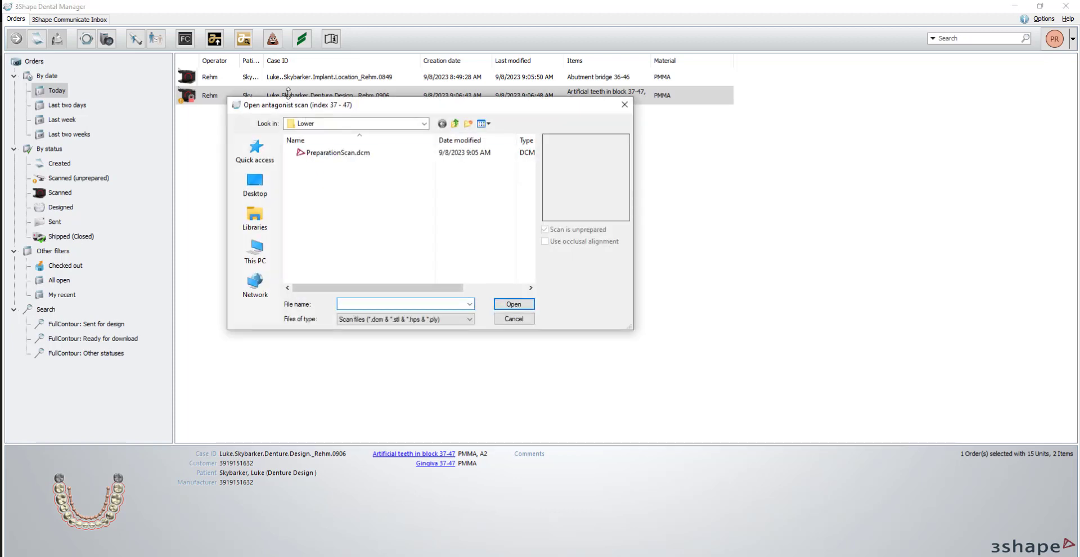
Import UpperJaw.stl from the desktop's scans\Sample Scans\FixedTemp folder as the denture order's antagonist scan.
{"action": "left_click", "coordinate": [254, 183]}
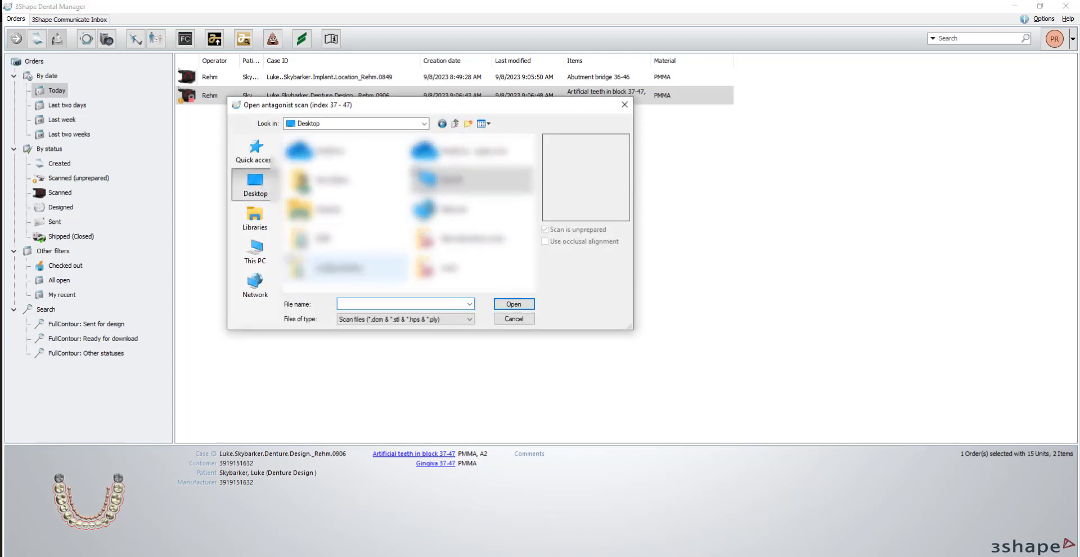
{"action": "double_click", "coordinate": [450, 269]}
{"action": "scroll", "coordinate": [394, 216], "scroll_direction": "down", "scroll_amount": 4}
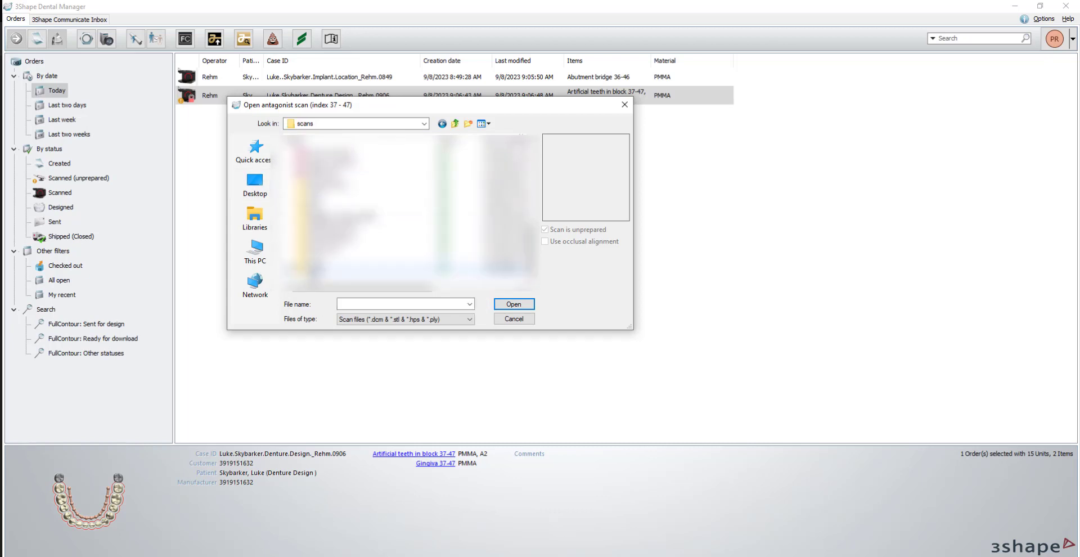
{"action": "double_click", "coordinate": [337, 186]}
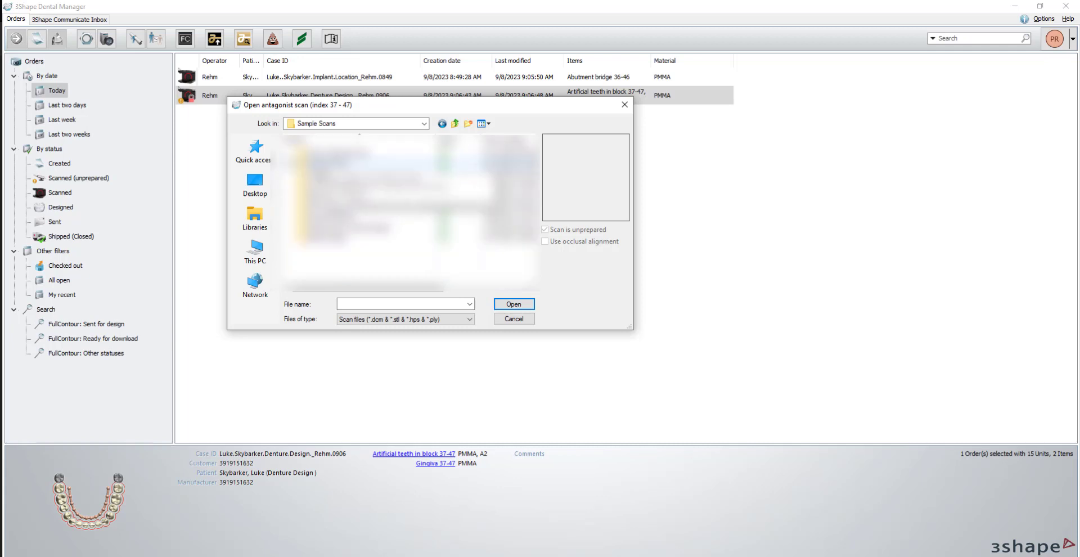
{"action": "double_click", "coordinate": [325, 176]}
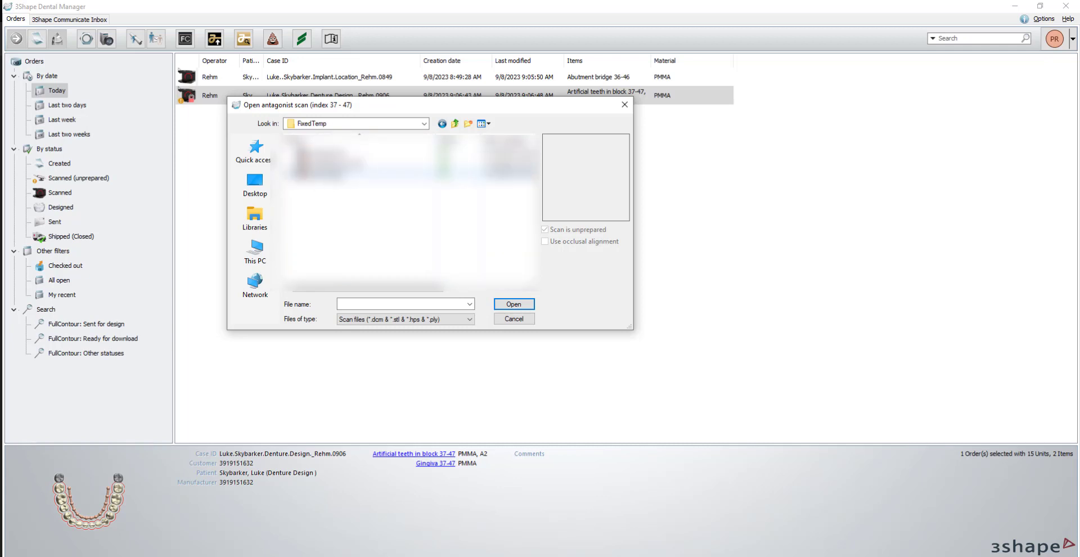
{"action": "double_click", "coordinate": [332, 175]}
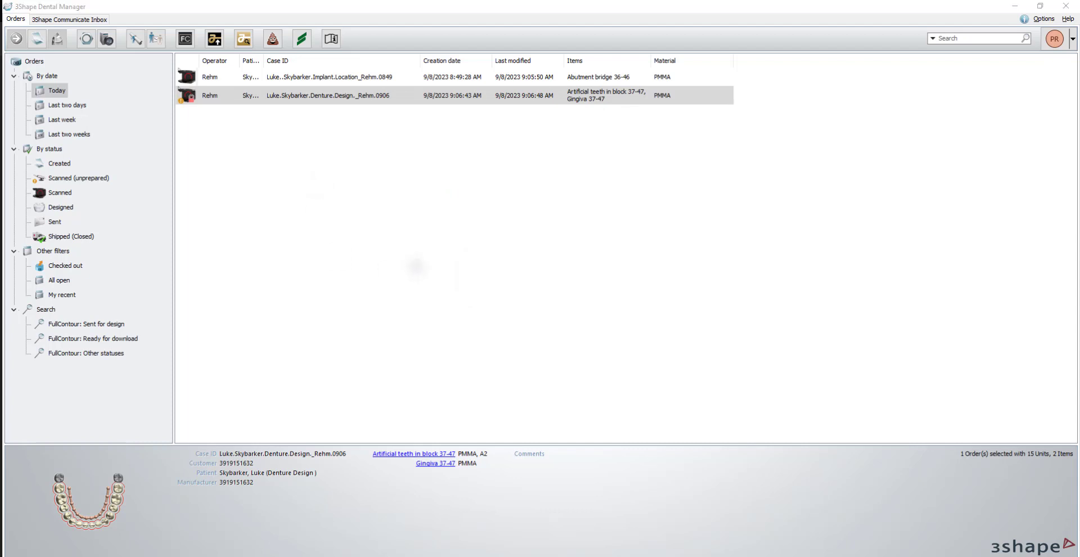
{"action": "double_click", "coordinate": [332, 181]}
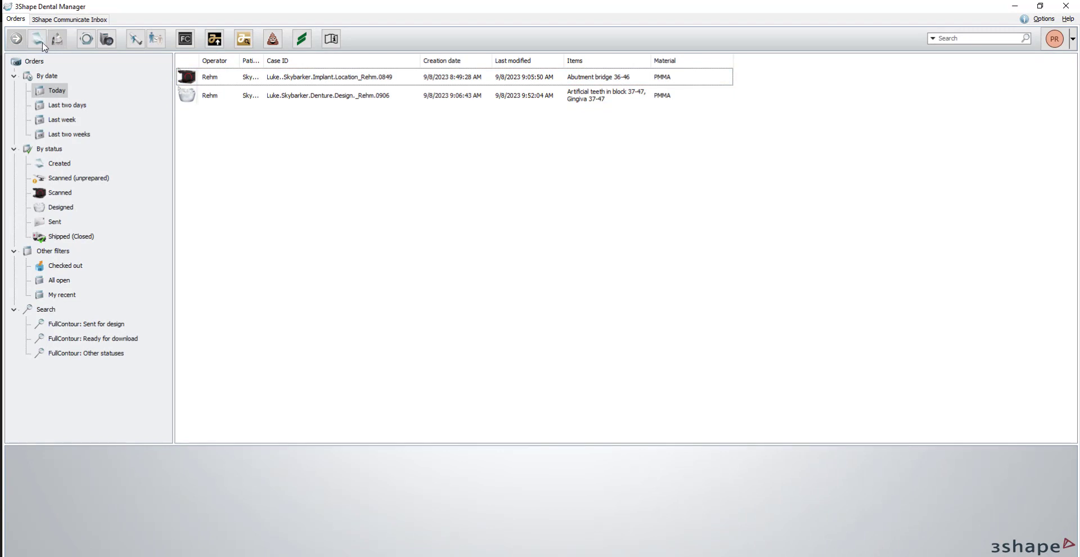
Create a new order with the patient's last and first name and the reference "Temp with holes".
{"action": "left_click", "coordinate": [37, 43]}
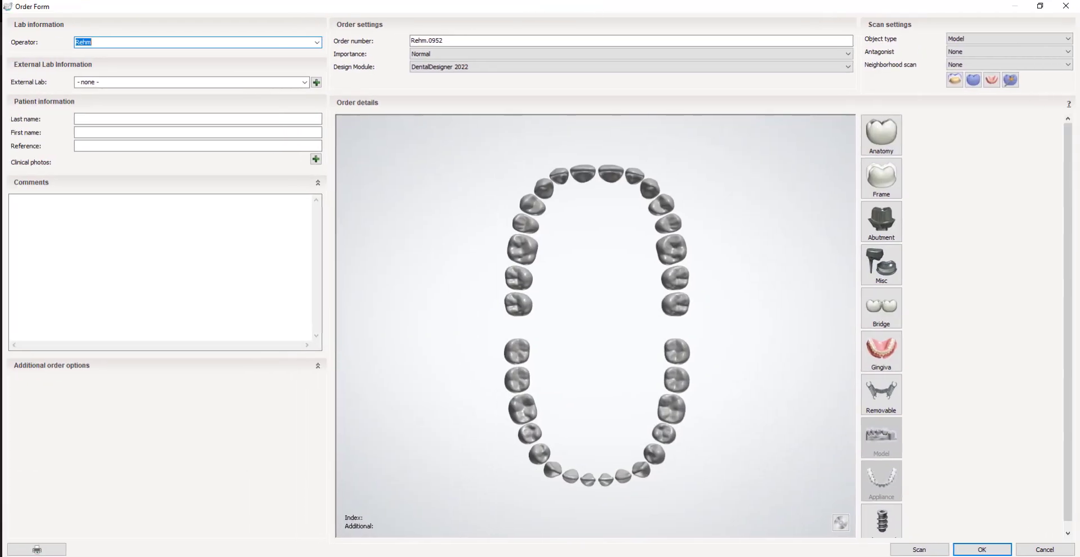
{"action": "left_click", "coordinate": [123, 118]}
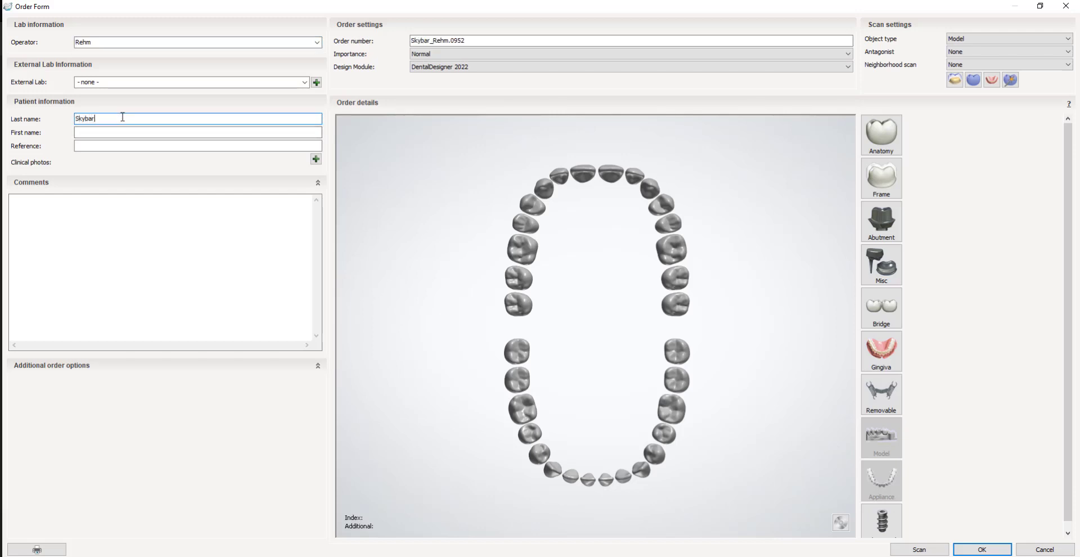
{"action": "key", "text": "Tab"}
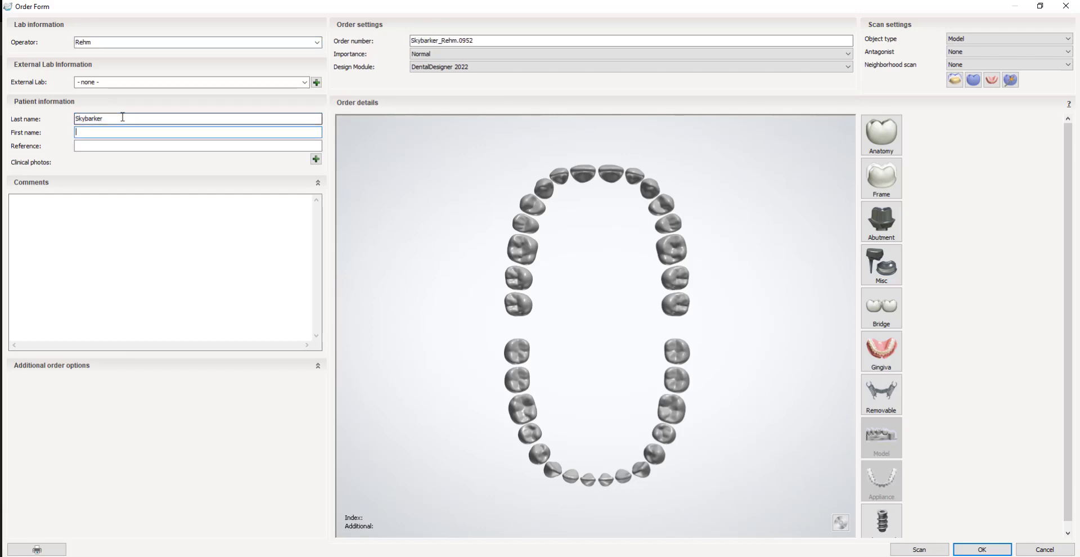
{"action": "type", "text": "Luke"}
{"action": "left_click", "coordinate": [94, 145]}
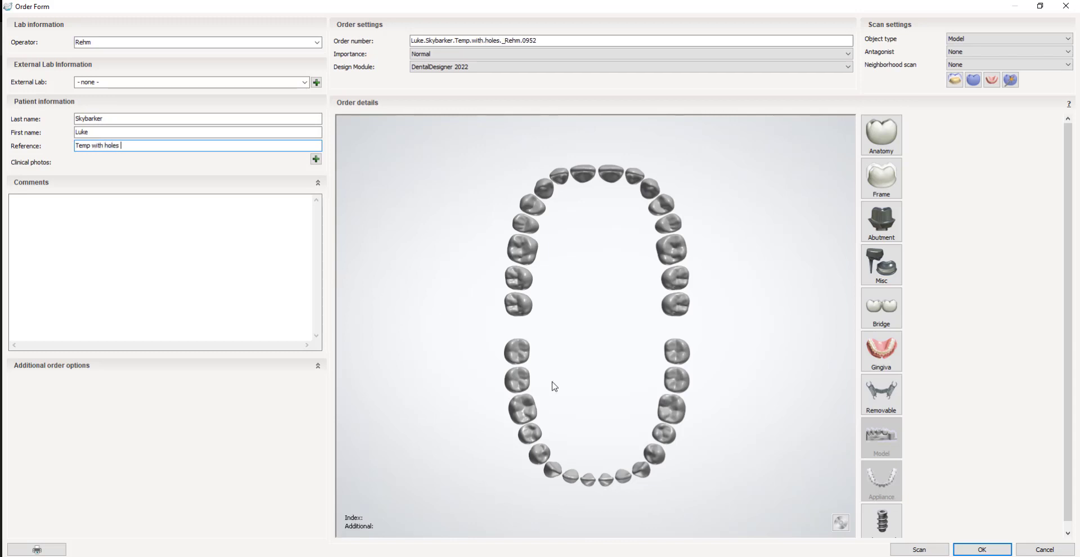
Order PMMA abutment waxups with DESS MULTI-UNIT Ti Base, kit Multi_Unit_RP NE 15.007, on teeth 46, 44, 42, 32, 34 and 36, joined by a waxup bridge.
{"action": "left_click", "coordinate": [523, 410]}
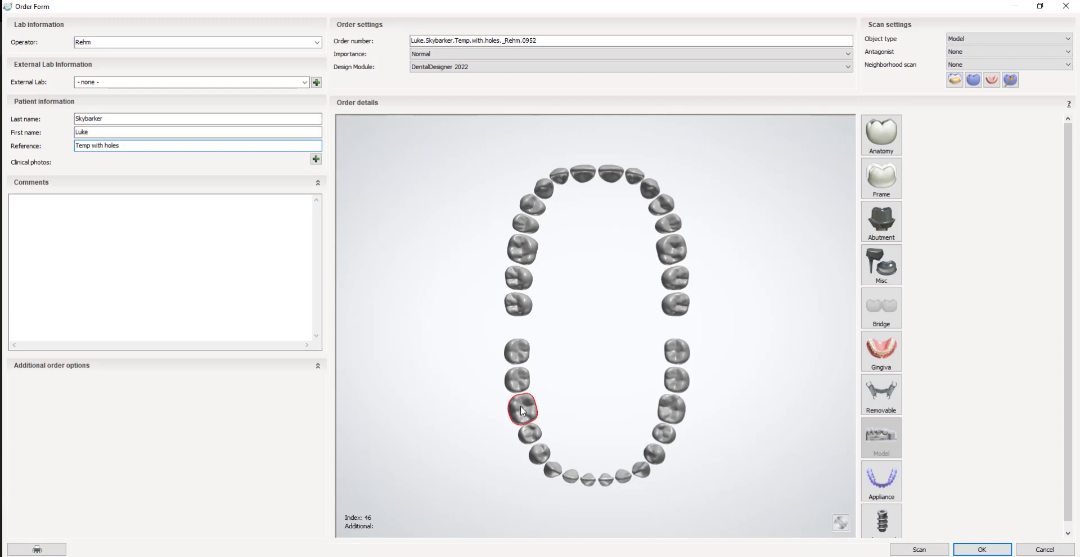
{"action": "left_click", "coordinate": [539, 454]}
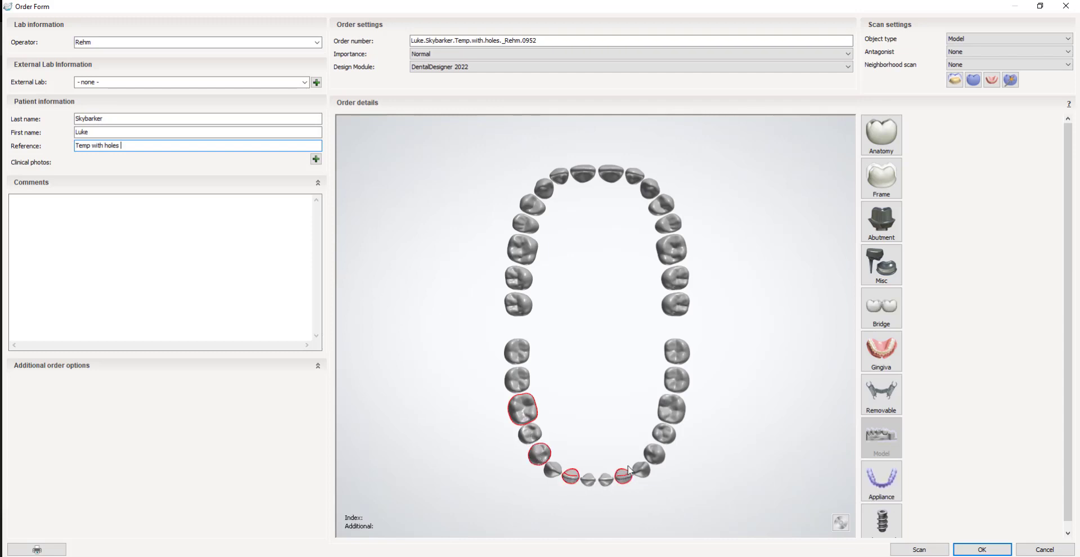
{"action": "left_click", "coordinate": [652, 455]}
{"action": "left_click", "coordinate": [665, 412]}
{"action": "left_click", "coordinate": [881, 222]}
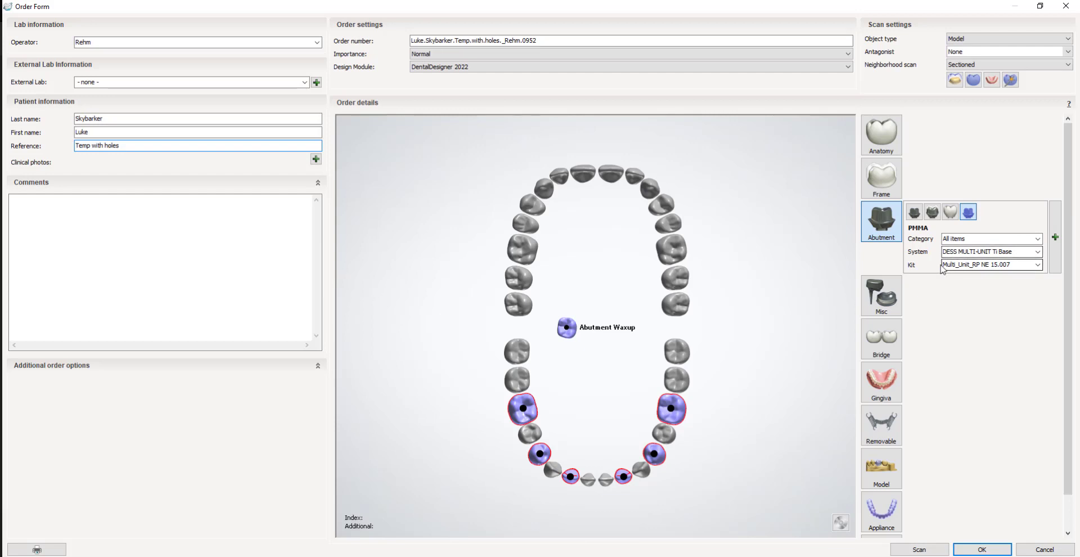
{"action": "left_click", "coordinate": [881, 341]}
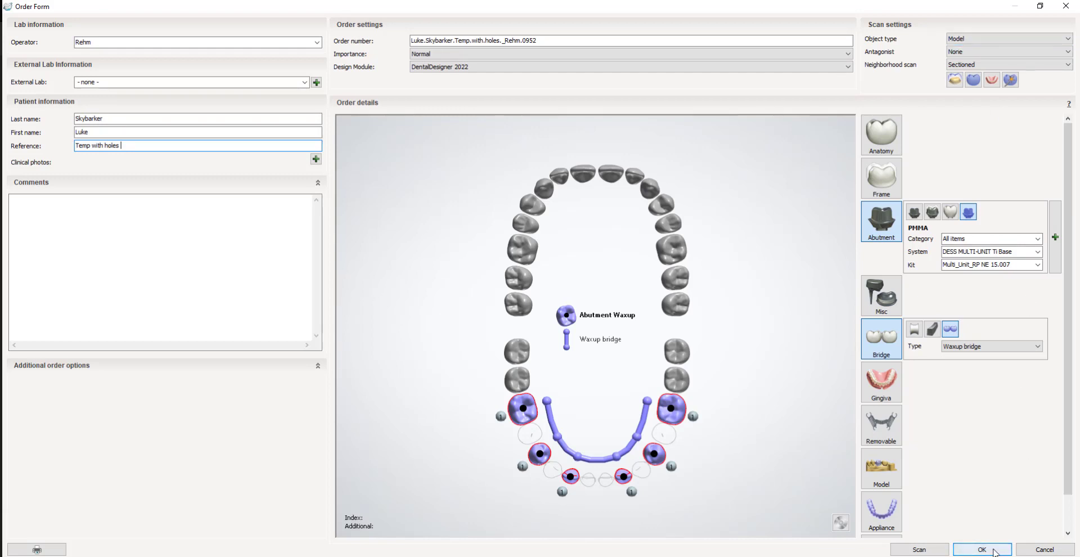
{"action": "left_click", "coordinate": [982, 549]}
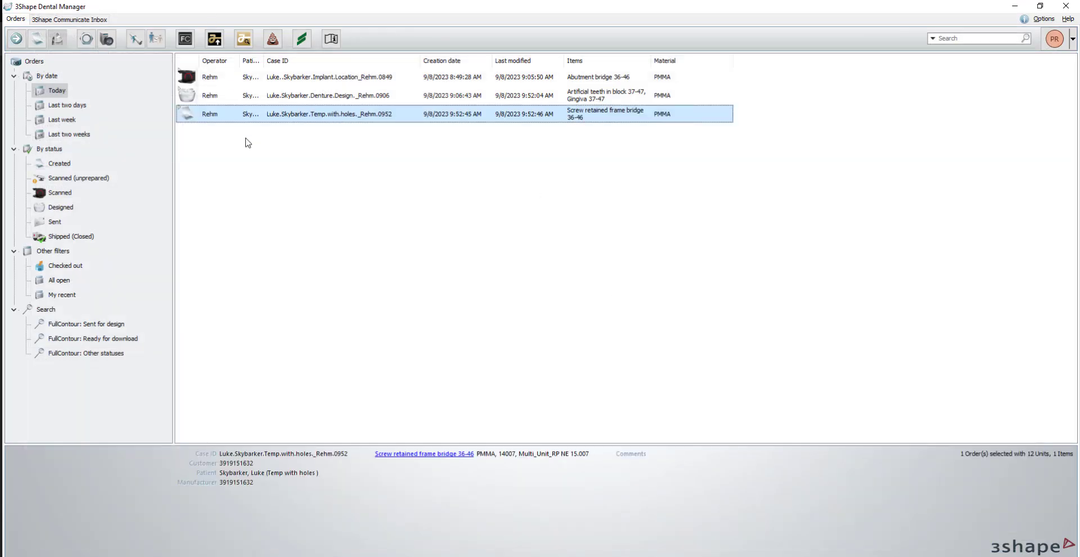
Open the denture design order's folder in File Explorer, copy its path and close the window.
{"action": "left_click", "coordinate": [301, 96]}
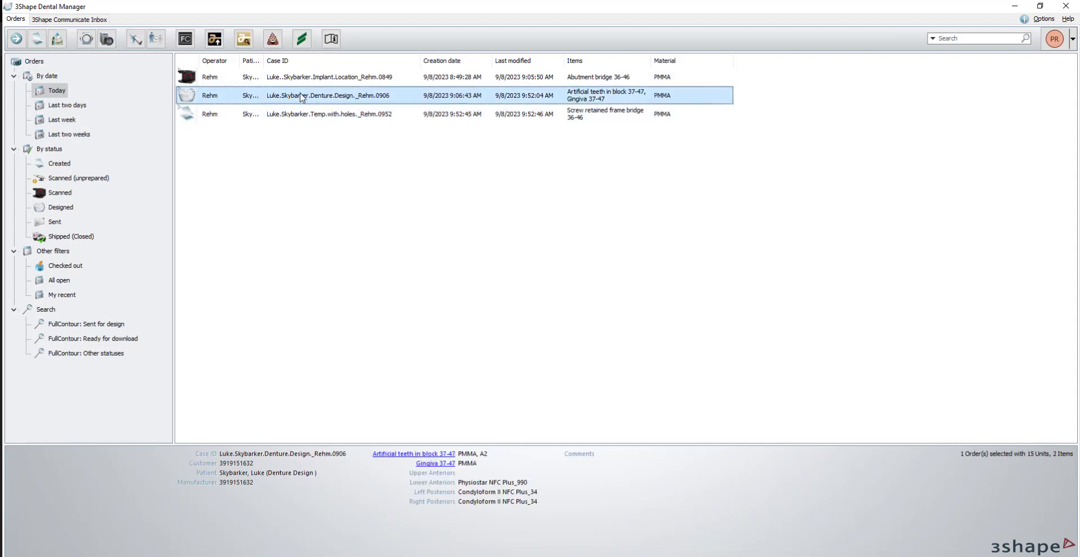
{"action": "key", "text": "ctrl+e"}
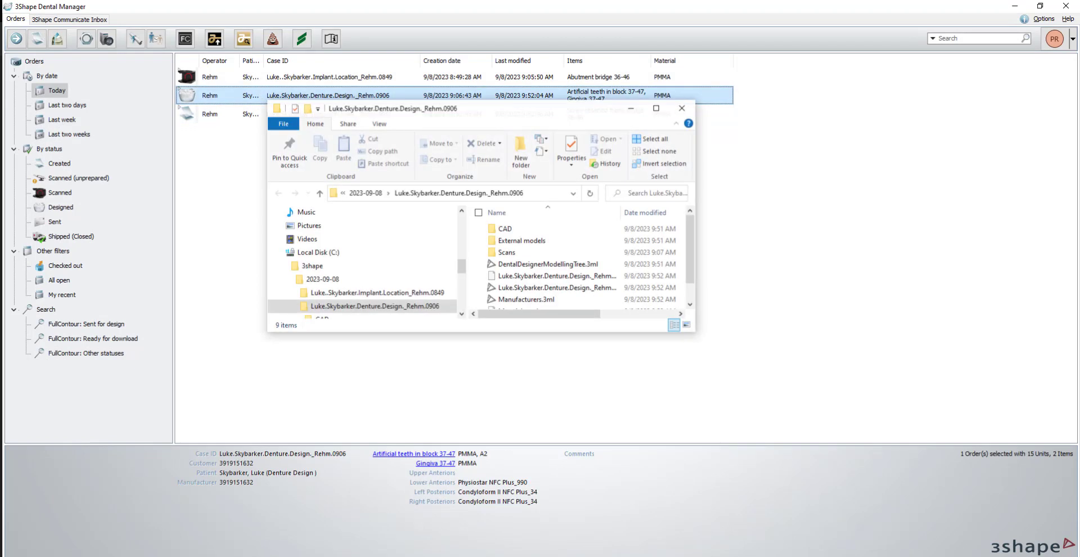
{"action": "right_click", "coordinate": [513, 194]}
{"action": "left_click", "coordinate": [557, 215]}
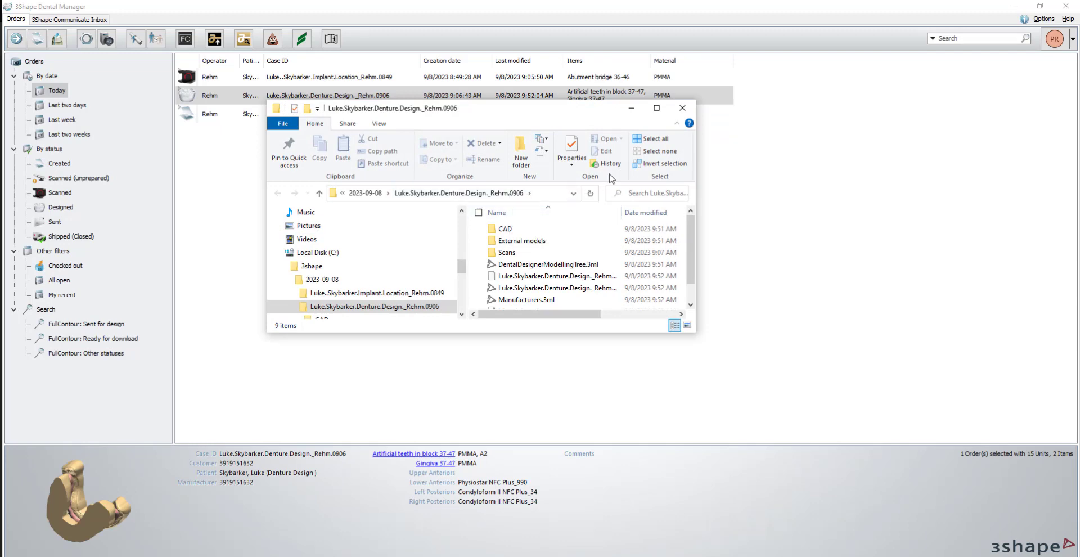
{"action": "left_click", "coordinate": [683, 107]}
Start a scan import for the Temp with holes order and go to the copied denture design order folder.
{"action": "right_click", "coordinate": [275, 115]}
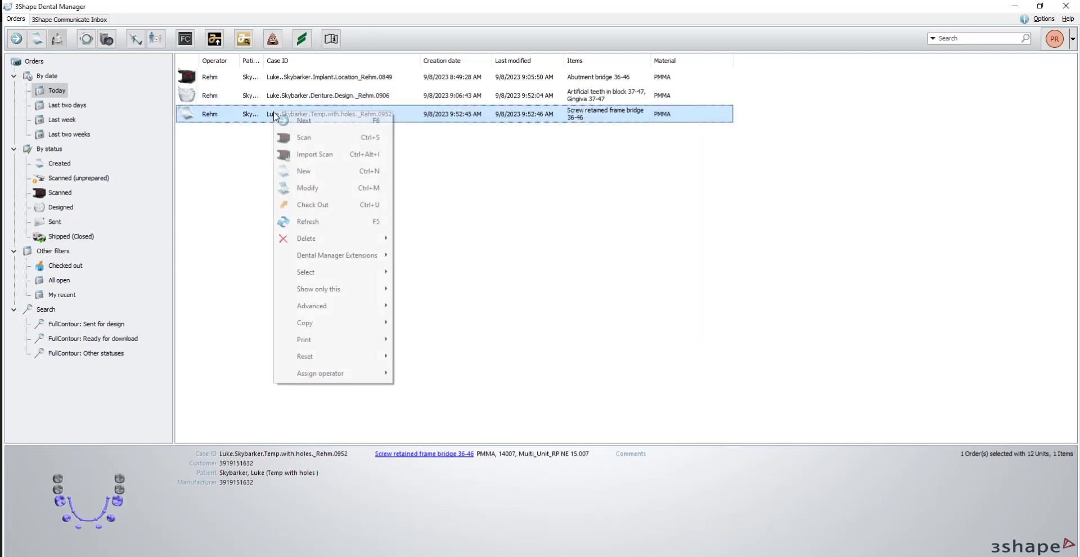
{"action": "left_click", "coordinate": [309, 149]}
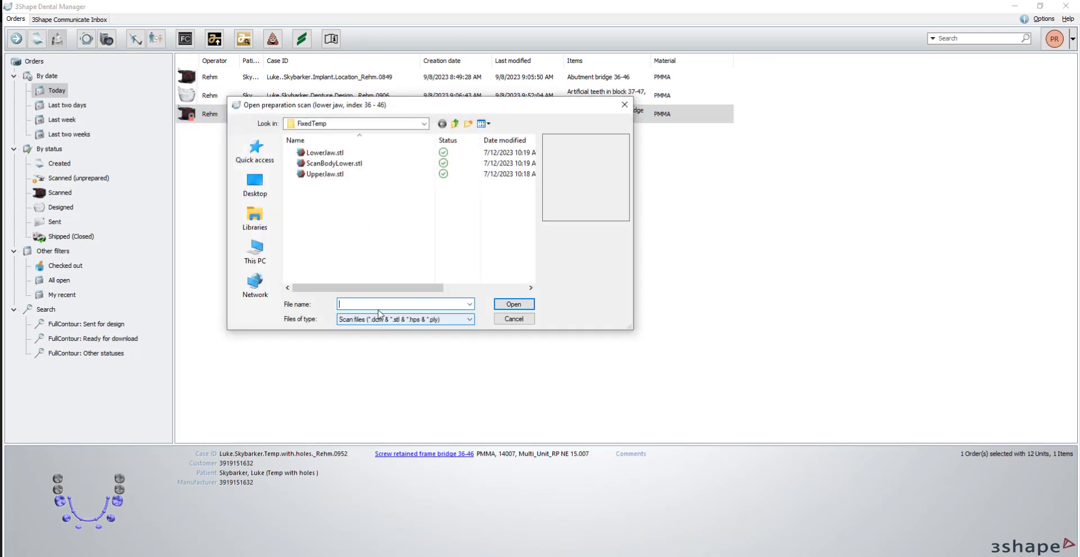
{"action": "right_click", "coordinate": [377, 306]}
{"action": "left_click", "coordinate": [332, 356]}
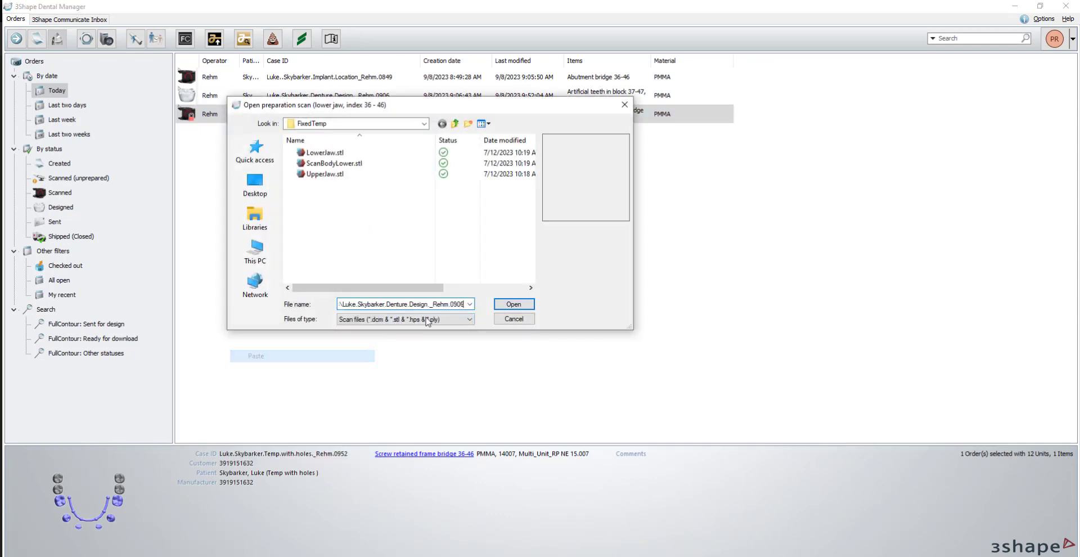
{"action": "left_click", "coordinate": [513, 304]}
Preview the scans in the denture order's Scans\Lower folder and load PreparationScan.dcm as the lower preparation scan.
{"action": "left_click", "coordinate": [312, 153]}
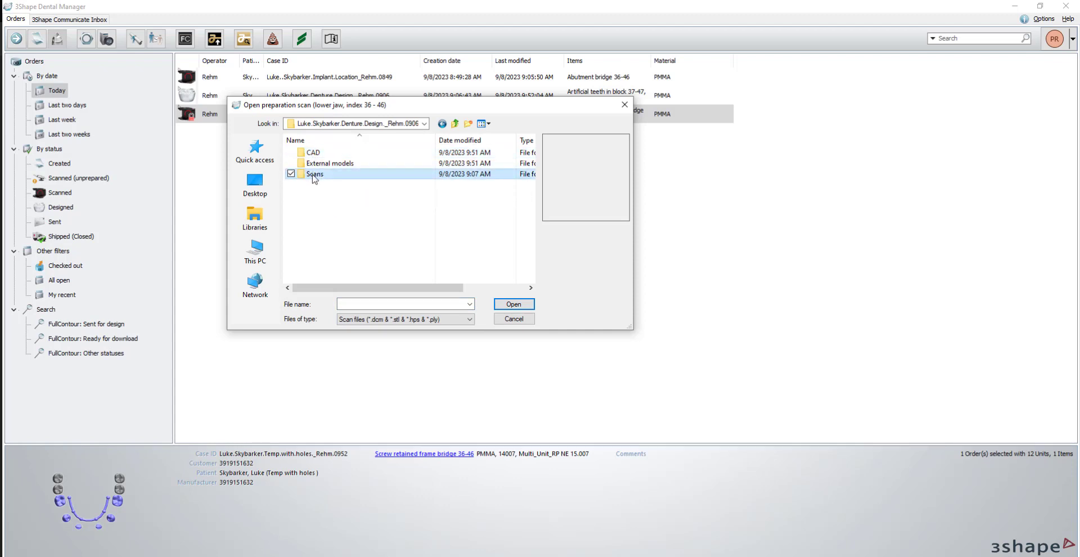
{"action": "double_click", "coordinate": [313, 174]}
{"action": "double_click", "coordinate": [315, 152]}
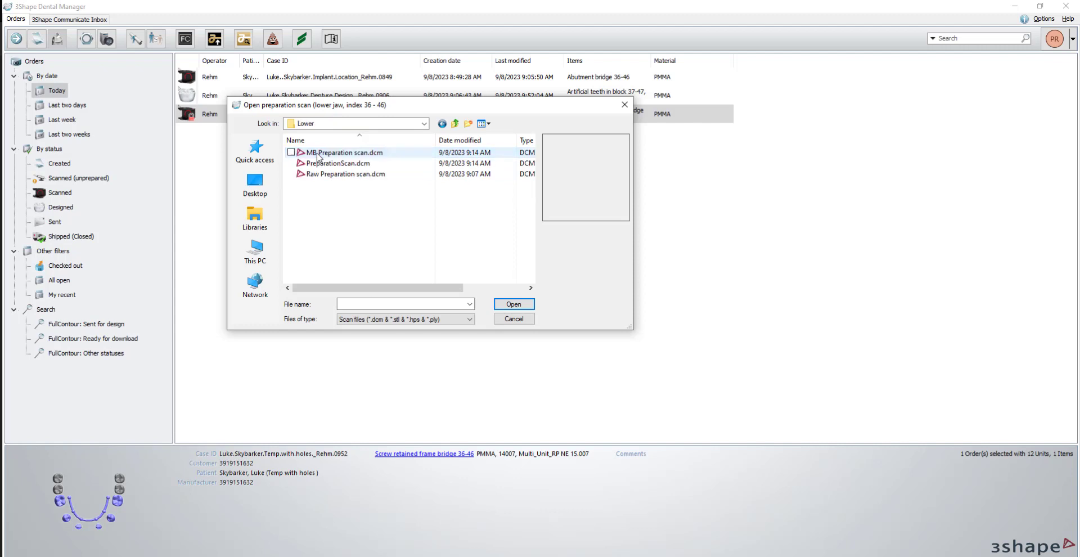
{"action": "left_click", "coordinate": [317, 153]}
{"action": "left_click", "coordinate": [318, 164]}
{"action": "left_click", "coordinate": [319, 174]}
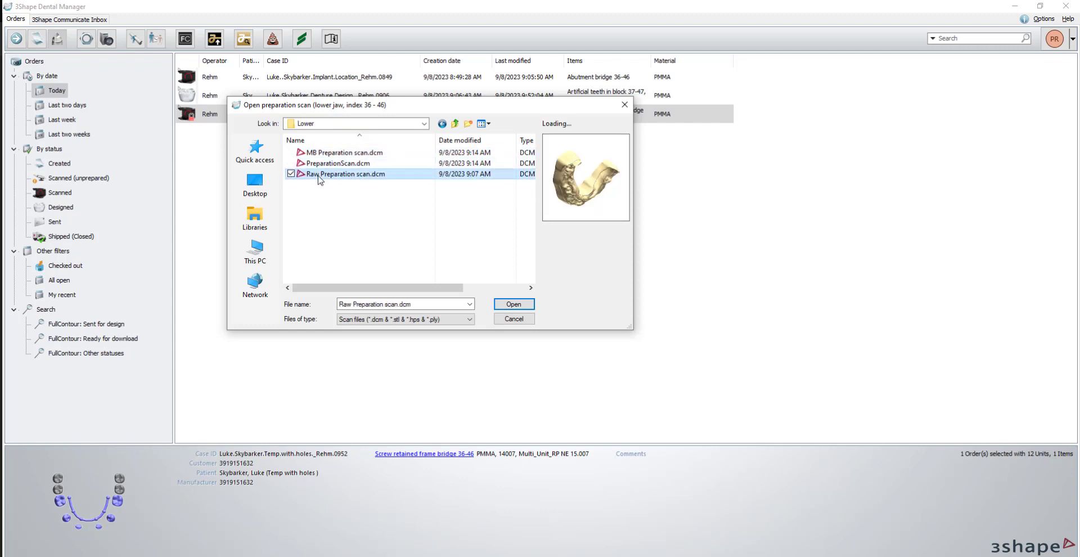
{"action": "left_click", "coordinate": [321, 164]}
{"action": "double_click", "coordinate": [321, 164]}
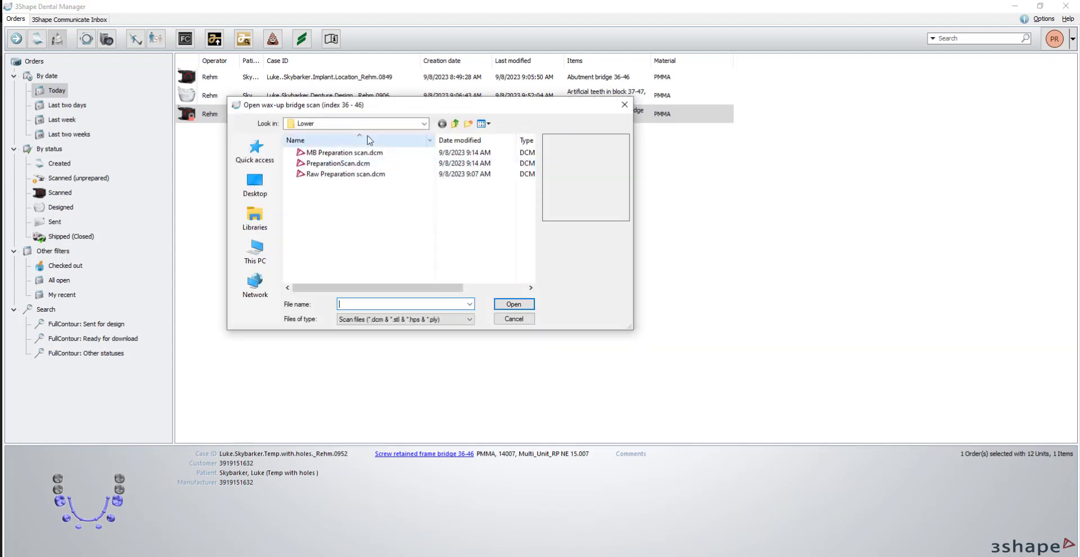
Preview both files in the denture order's CAD folder as candidates for the wax-up bridge scan, and cancel the import.
{"action": "left_click", "coordinate": [454, 124]}
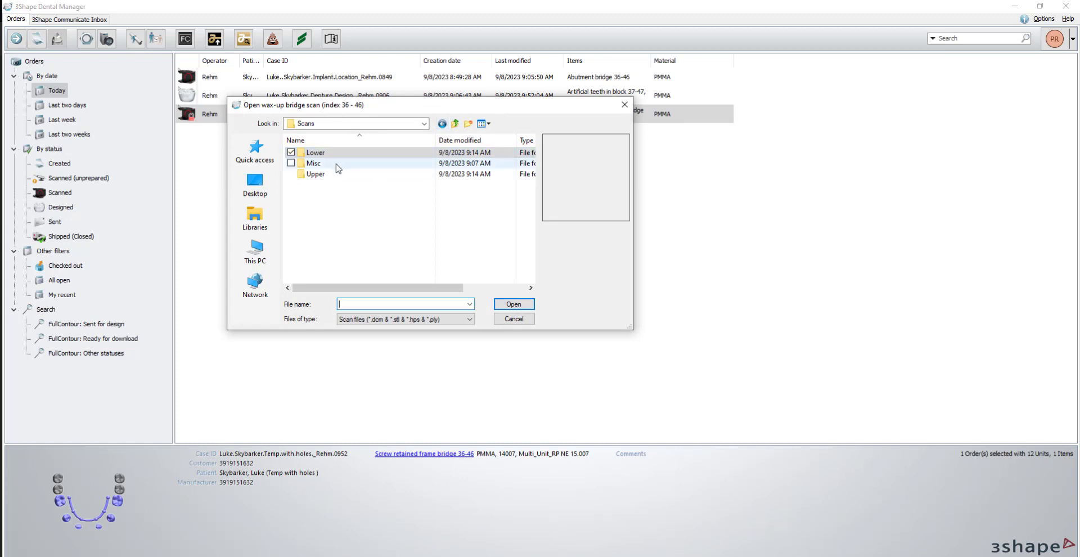
{"action": "left_click", "coordinate": [454, 124]}
{"action": "double_click", "coordinate": [313, 153]}
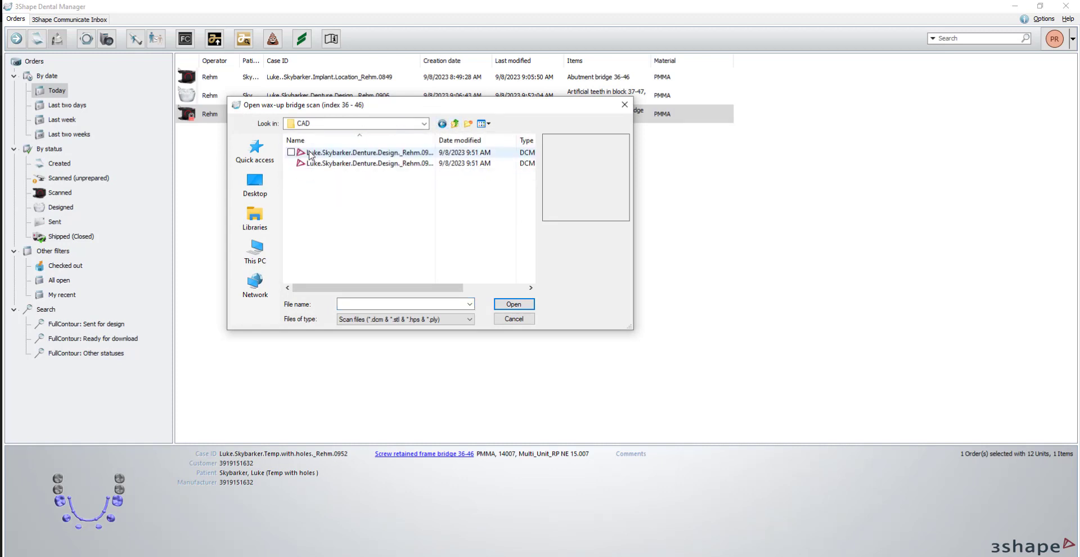
{"action": "left_click", "coordinate": [321, 152]}
{"action": "left_click", "coordinate": [322, 163]}
{"action": "left_click", "coordinate": [321, 153]}
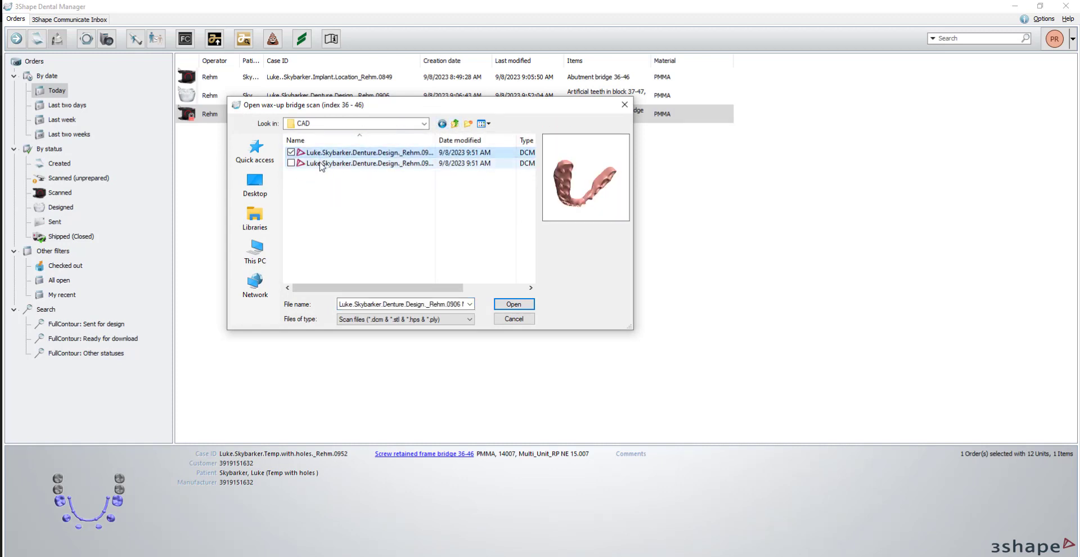
{"action": "left_click", "coordinate": [319, 163]}
{"action": "left_click", "coordinate": [625, 104]}
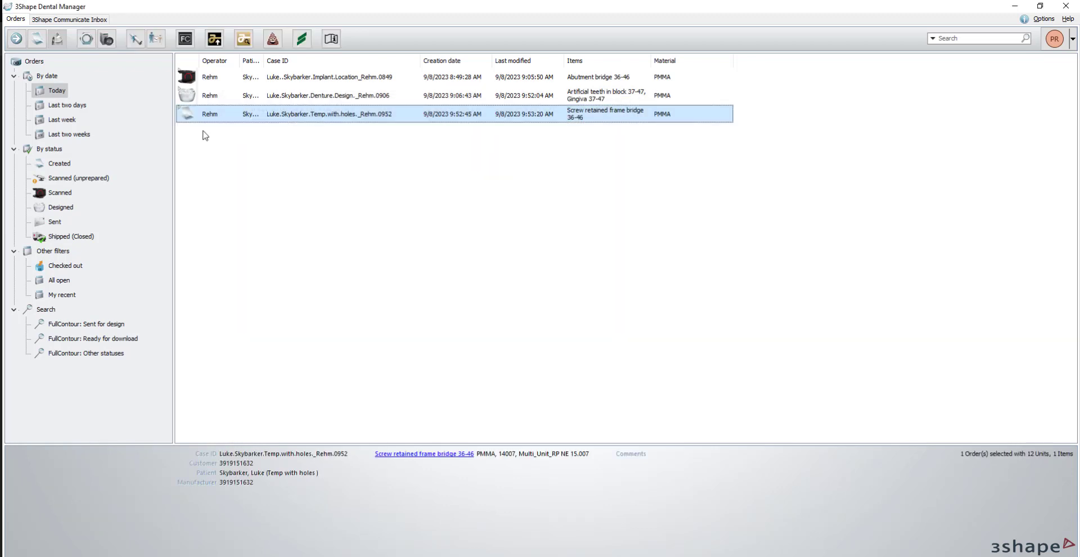
Generate the visualization output of the denture design order and open that order's folder.
{"action": "right_click", "coordinate": [247, 119]}
{"action": "left_click", "coordinate": [251, 96]}
{"action": "right_click", "coordinate": [251, 99]}
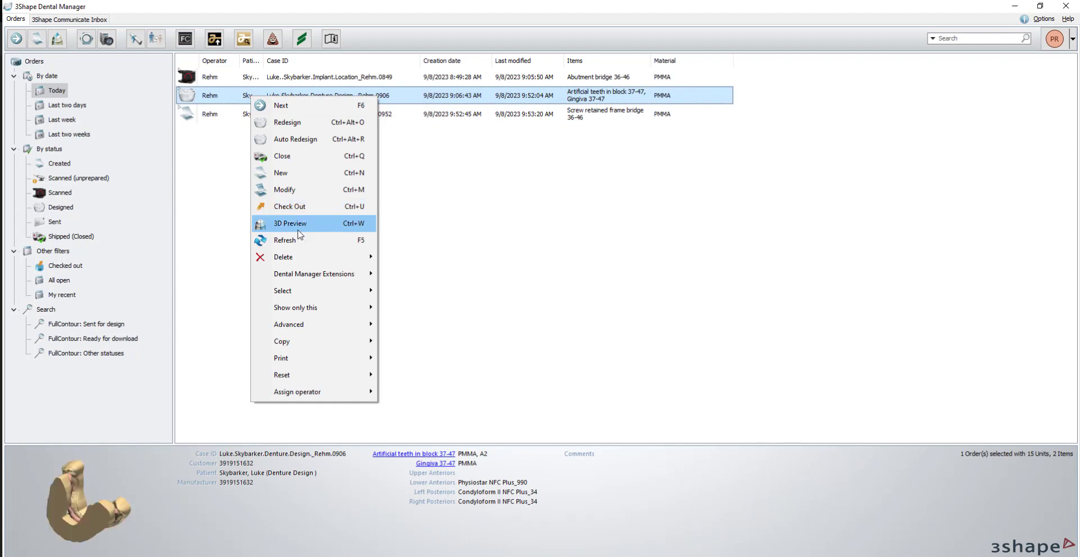
{"action": "mouse_move", "coordinate": [314, 325]}
{"action": "left_click", "coordinate": [469, 409]}
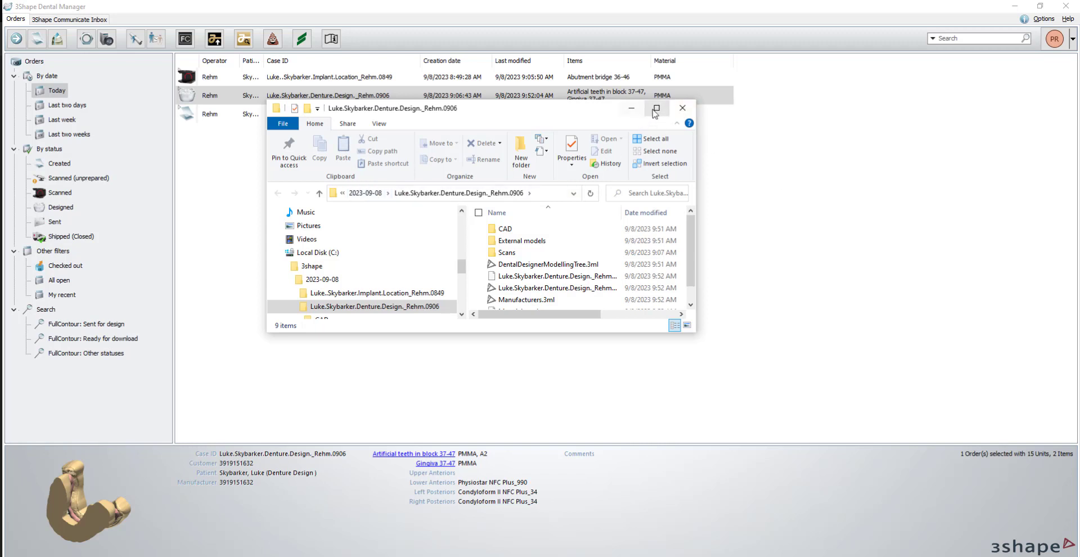
Go to the denture design order's folder in ManufacturingDir\Visualization output, copy its path as text and close the file window.
{"action": "left_click", "coordinate": [319, 193]}
{"action": "left_click", "coordinate": [319, 193]}
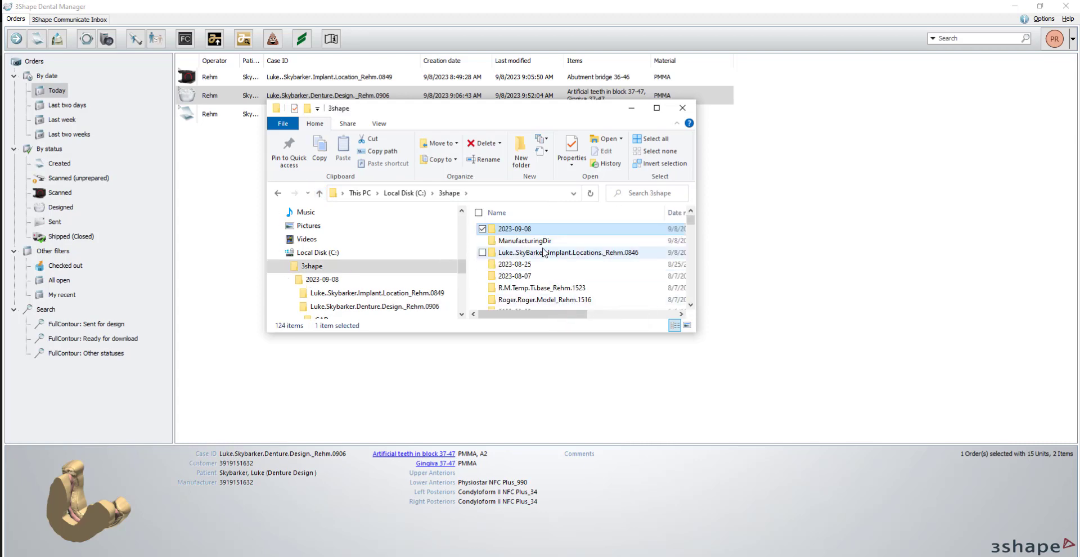
{"action": "double_click", "coordinate": [525, 240]}
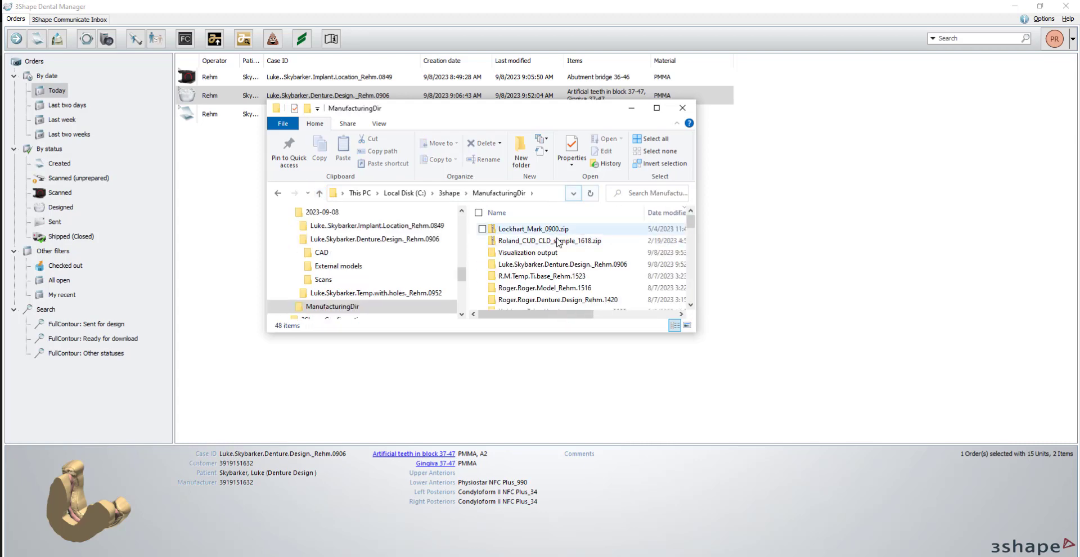
{"action": "double_click", "coordinate": [529, 252]}
{"action": "double_click", "coordinate": [551, 229]}
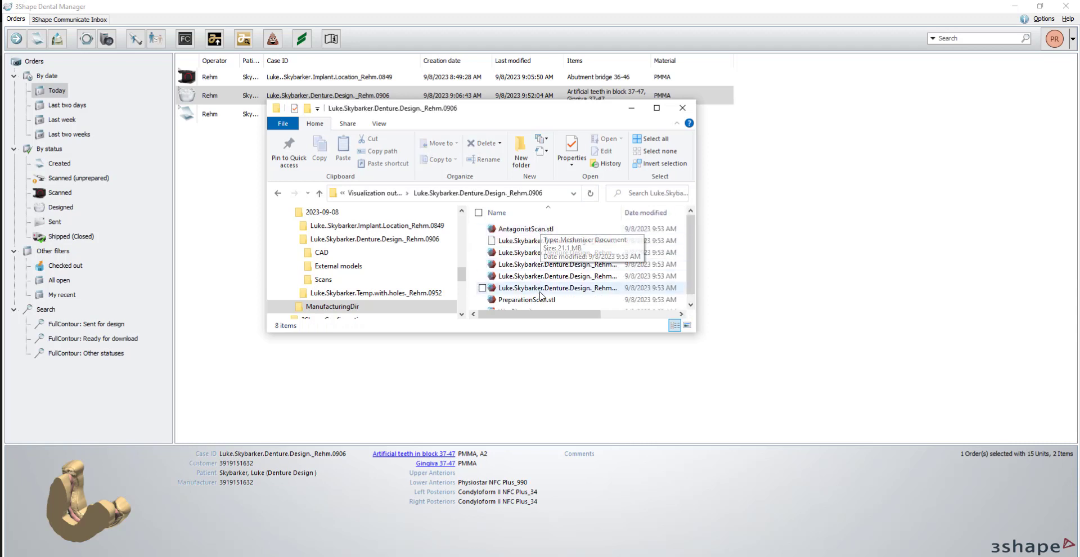
{"action": "scroll", "coordinate": [542, 299], "scroll_direction": "down", "scroll_amount": 1}
{"action": "scroll", "coordinate": [541, 298], "scroll_direction": "up", "scroll_amount": 1}
{"action": "right_click", "coordinate": [495, 194]}
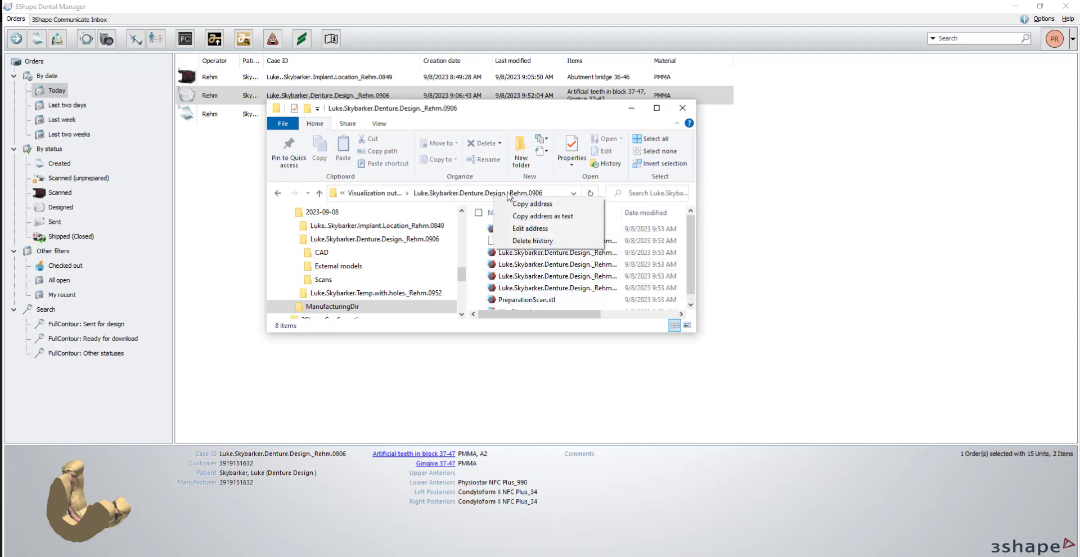
{"action": "left_click", "coordinate": [540, 217]}
{"action": "left_click", "coordinate": [682, 108]}
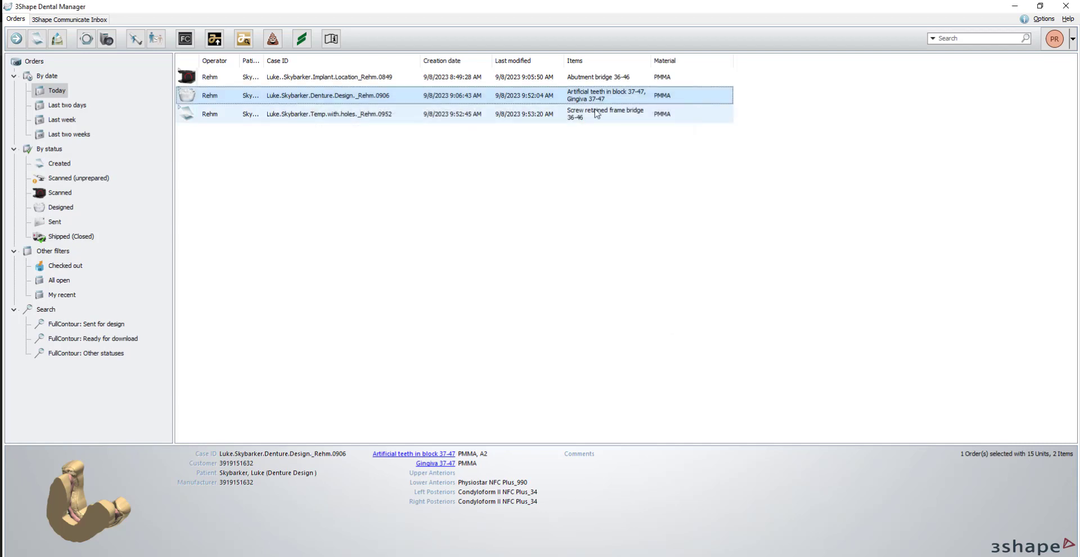
Restart the scan import for the Temp with holes order and load PreparationScan.dcm as the lower preparation scan.
{"action": "right_click", "coordinate": [248, 116]}
{"action": "left_click", "coordinate": [283, 157]}
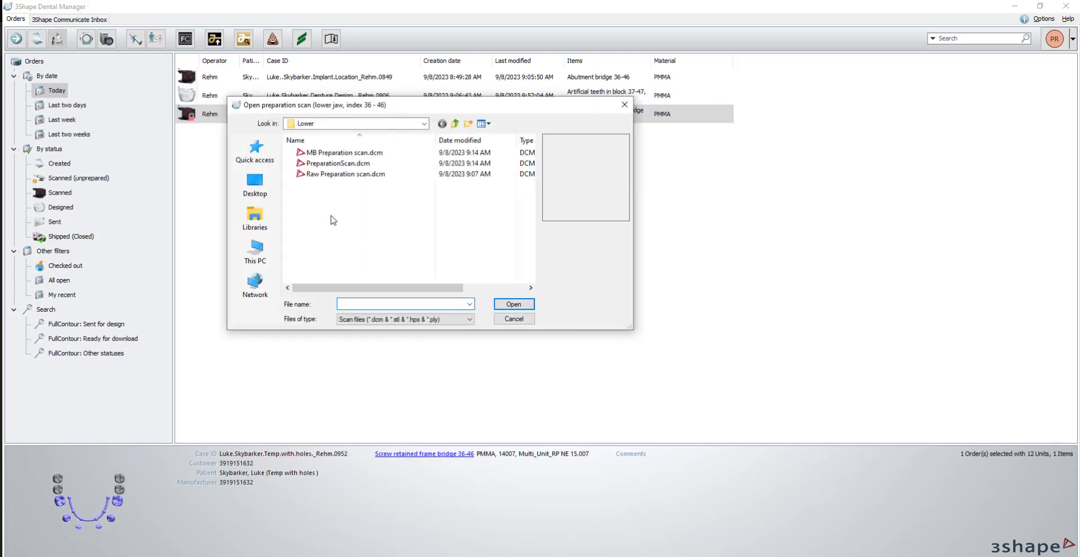
{"action": "left_click", "coordinate": [336, 163]}
{"action": "left_click", "coordinate": [514, 304]}
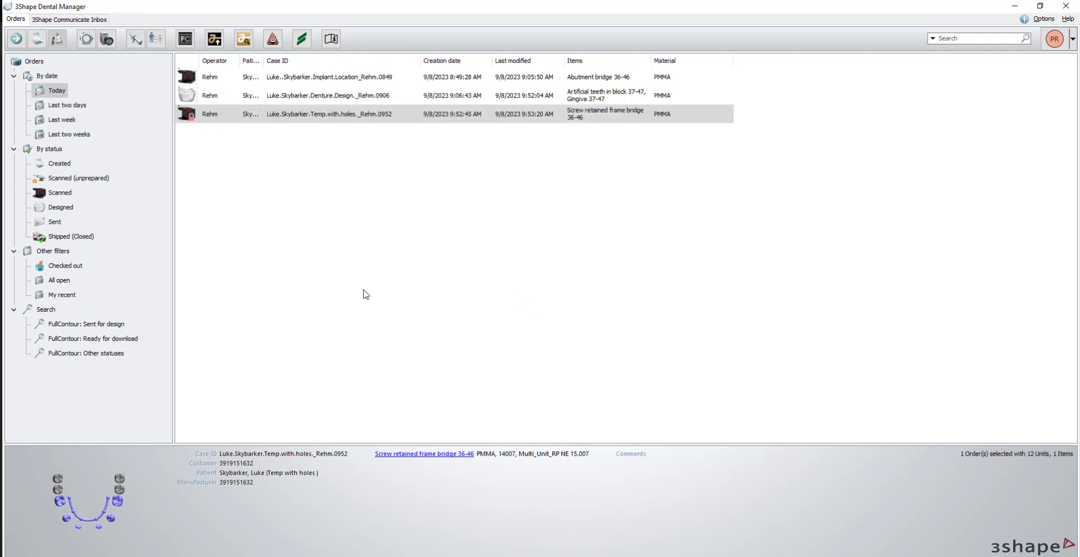
Use the copied folder path to compare the exported STL previews and load the Monoblock.stl file as the wax-up bridge scan.
{"action": "right_click", "coordinate": [354, 304]}
{"action": "left_click", "coordinate": [276, 352]}
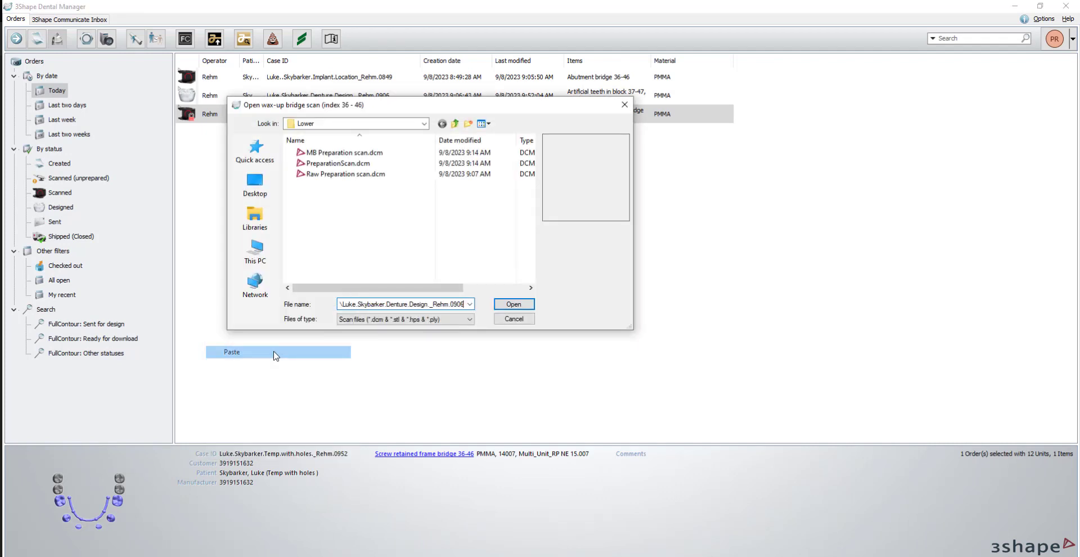
{"action": "left_click", "coordinate": [513, 304]}
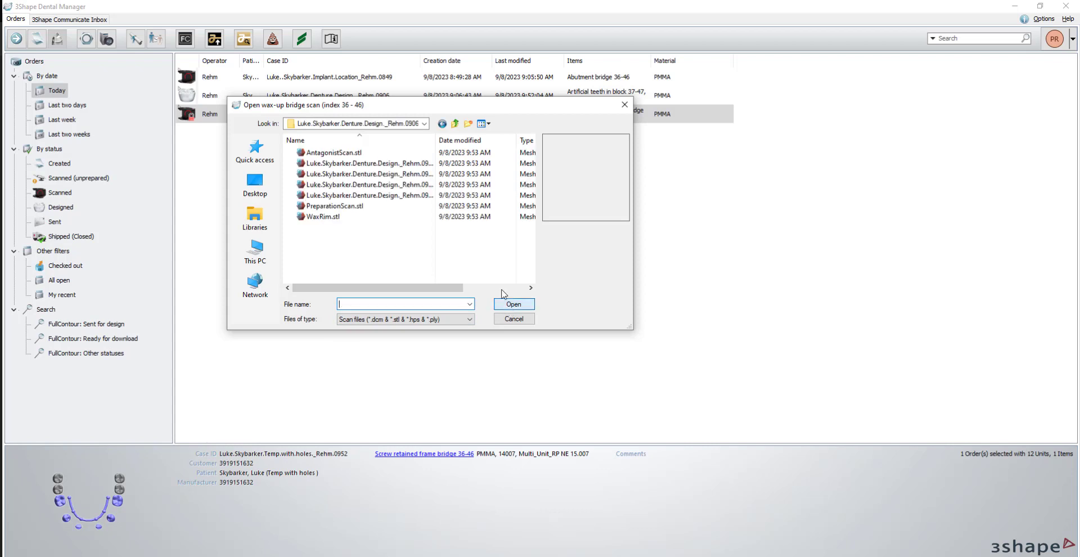
{"action": "left_click", "coordinate": [344, 163]}
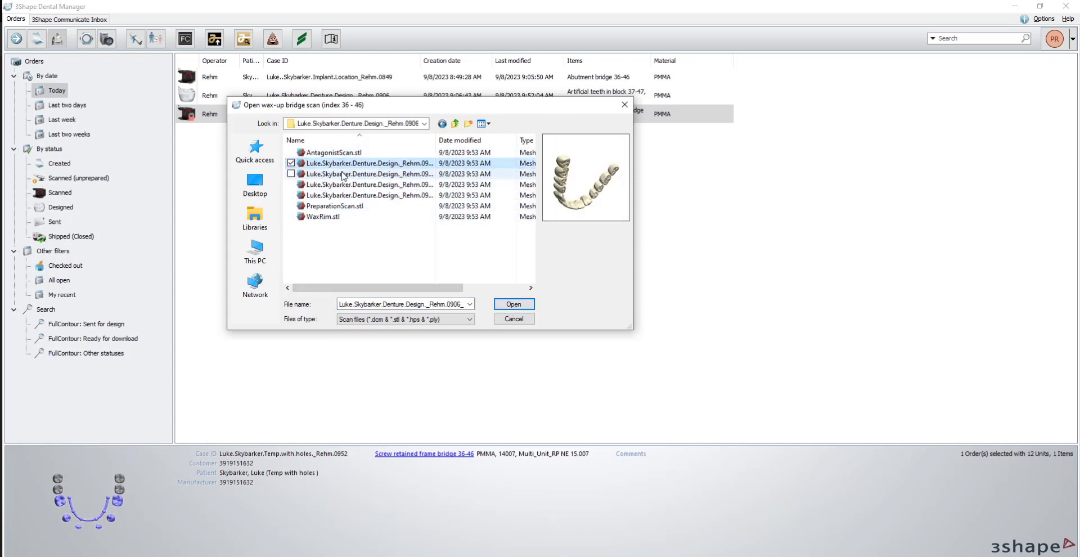
{"action": "left_click", "coordinate": [344, 174]}
{"action": "left_click", "coordinate": [344, 184]}
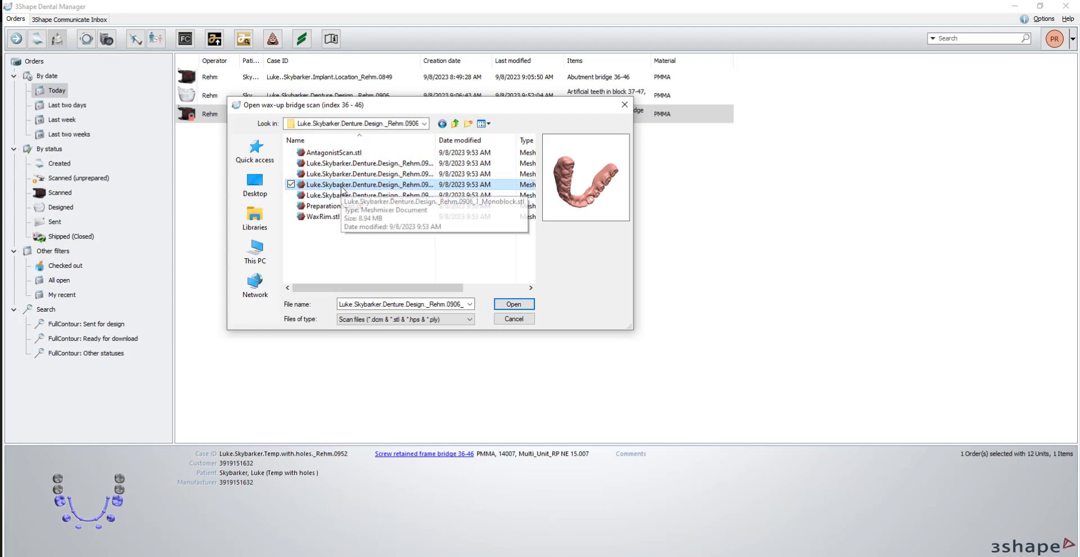
{"action": "left_click", "coordinate": [343, 195]}
{"action": "left_click", "coordinate": [344, 185]}
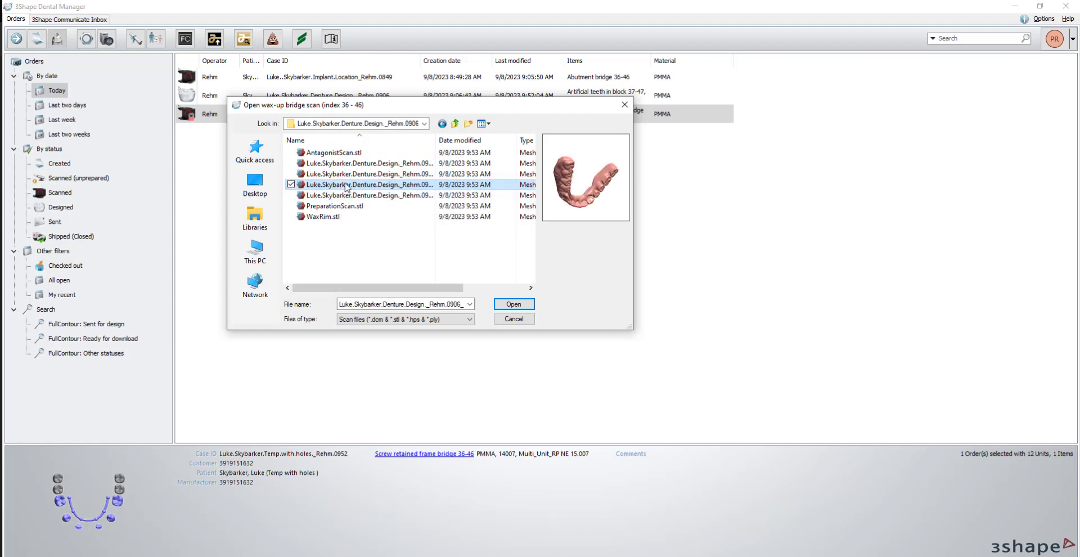
{"action": "double_click", "coordinate": [345, 185]}
Start designing the Temp with holes order and accept the occlusal plane and lower jaw without changes.
{"action": "right_click", "coordinate": [287, 116]}
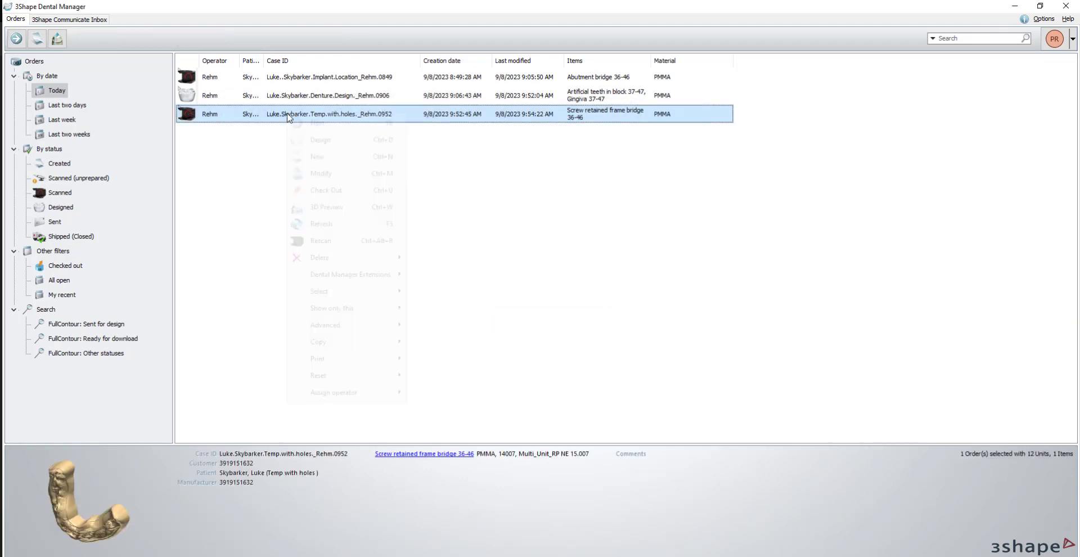
{"action": "left_click", "coordinate": [324, 139]}
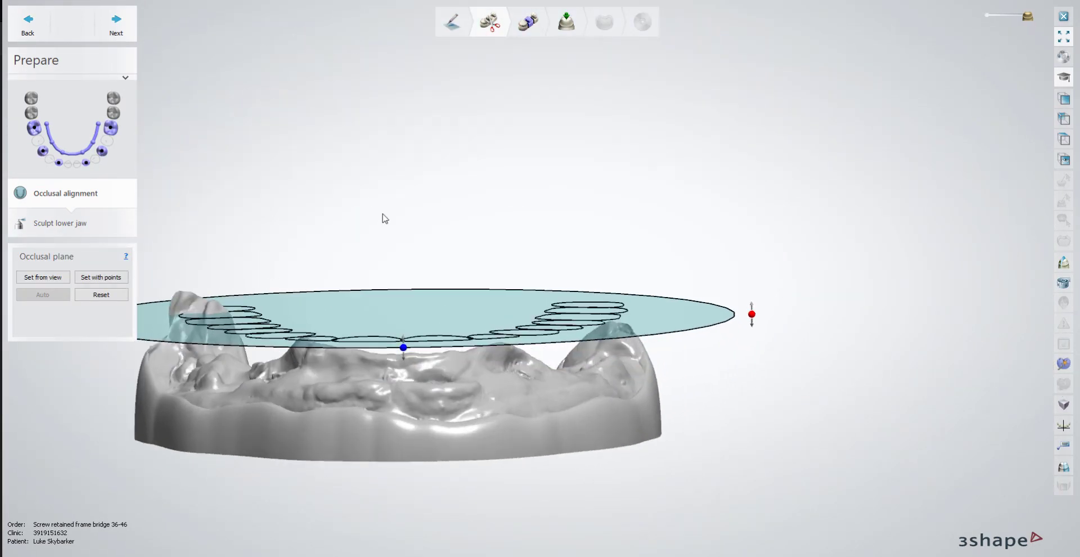
{"action": "middle_click_drag", "start_coordinate": [384, 209], "coordinate": [457, 210]}
{"action": "left_click", "coordinate": [118, 35]}
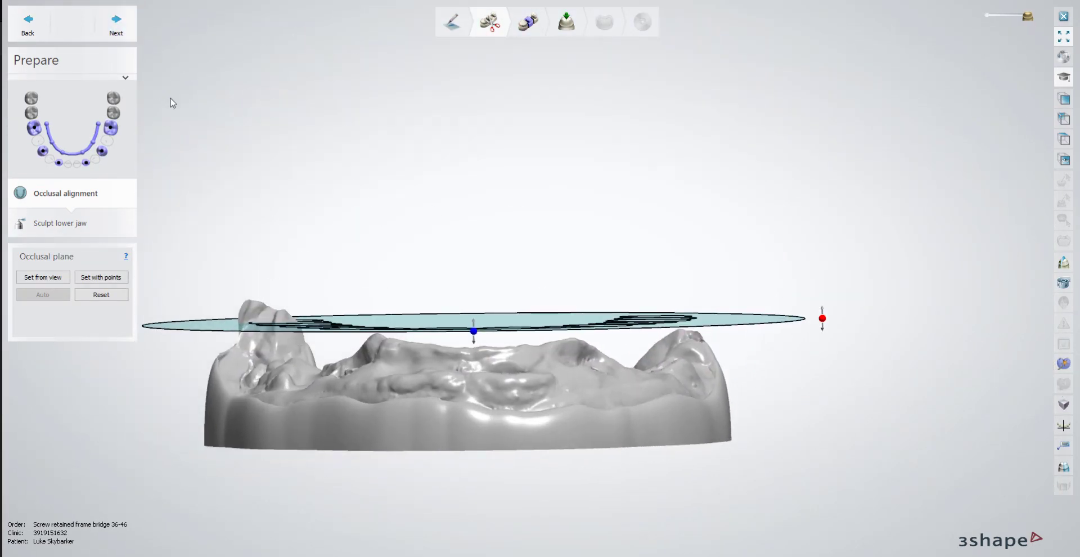
{"action": "right_click_drag", "start_coordinate": [357, 349], "coordinate": [421, 216]}
{"action": "left_click", "coordinate": [116, 25]}
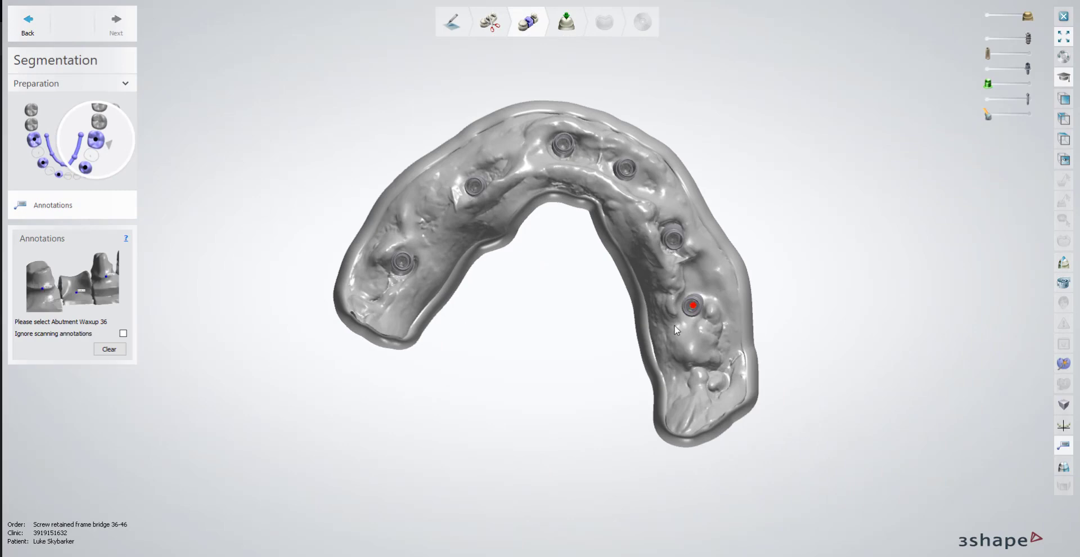
Mark the abutment wax-ups 36, 34, 32, 42, 44 and 46 at their implant positions on the lower jaw.
{"action": "left_click", "coordinate": [692, 304]}
{"action": "left_click", "coordinate": [672, 241]}
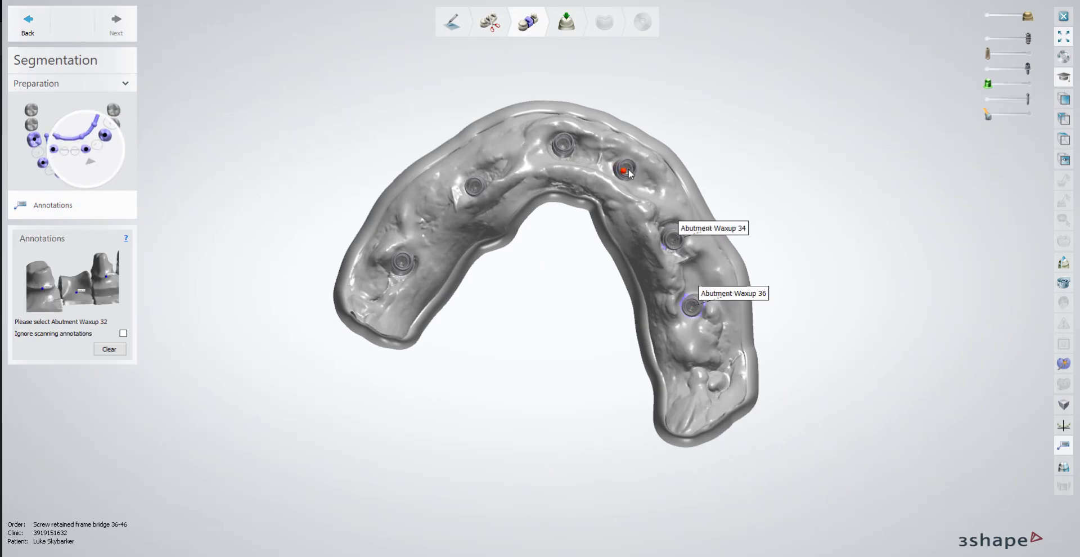
{"action": "left_click", "coordinate": [625, 170]}
{"action": "left_click", "coordinate": [560, 145]}
{"action": "left_click", "coordinate": [476, 187]}
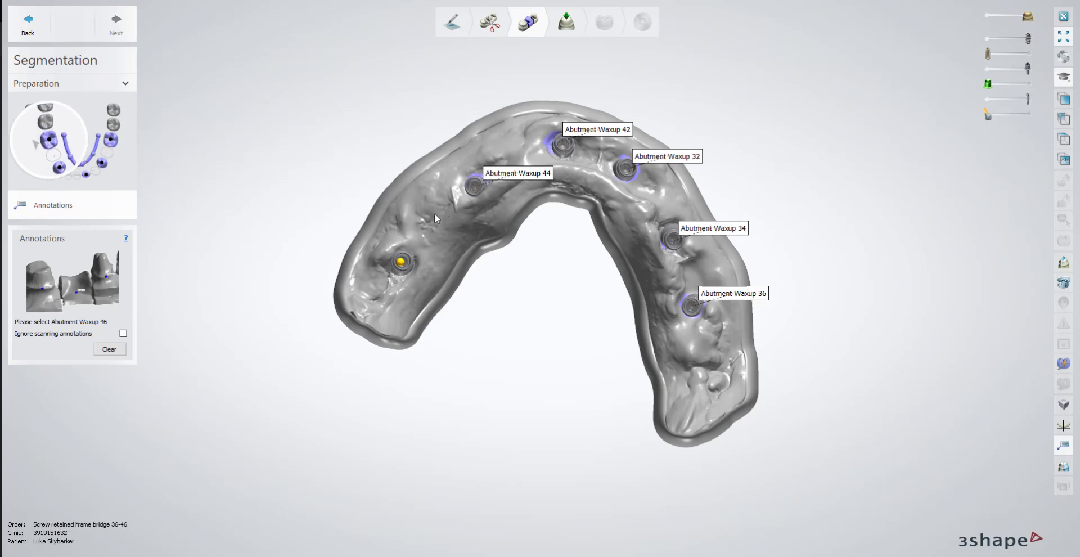
{"action": "left_click", "coordinate": [401, 263]}
{"action": "left_click", "coordinate": [100, 33]}
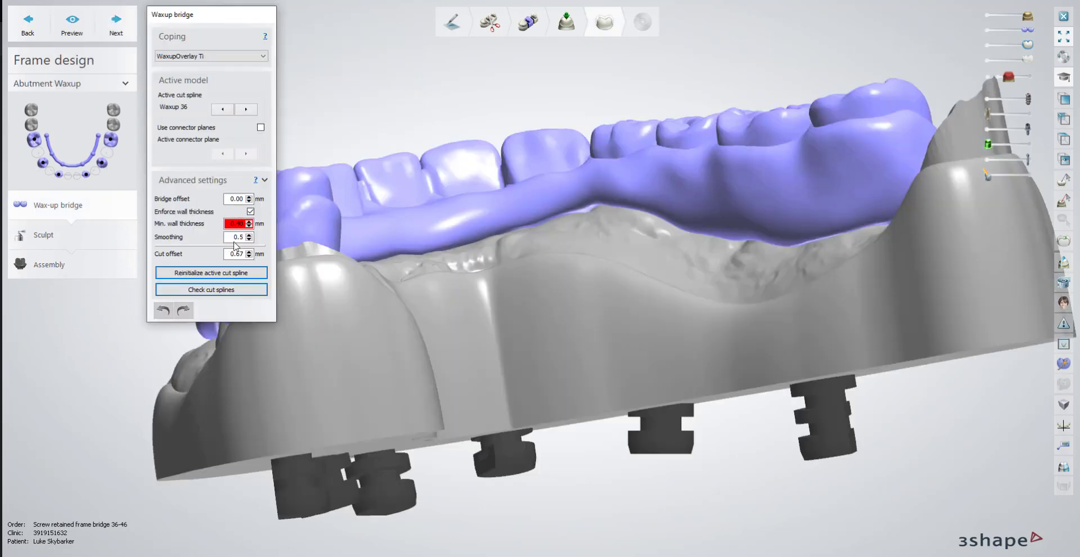
Turn off wall thickness enforcement for the wax-up bridge and hide the jaw model and implant analogs to expose its underside.
{"action": "left_click", "coordinate": [250, 211]}
{"action": "left_click", "coordinate": [988, 17]}
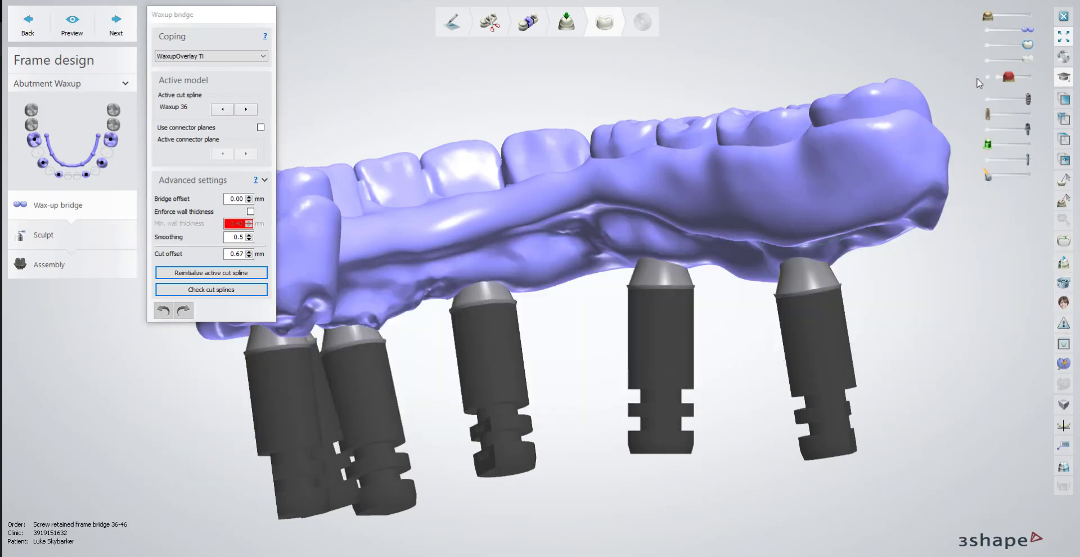
{"action": "left_click", "coordinate": [987, 130]}
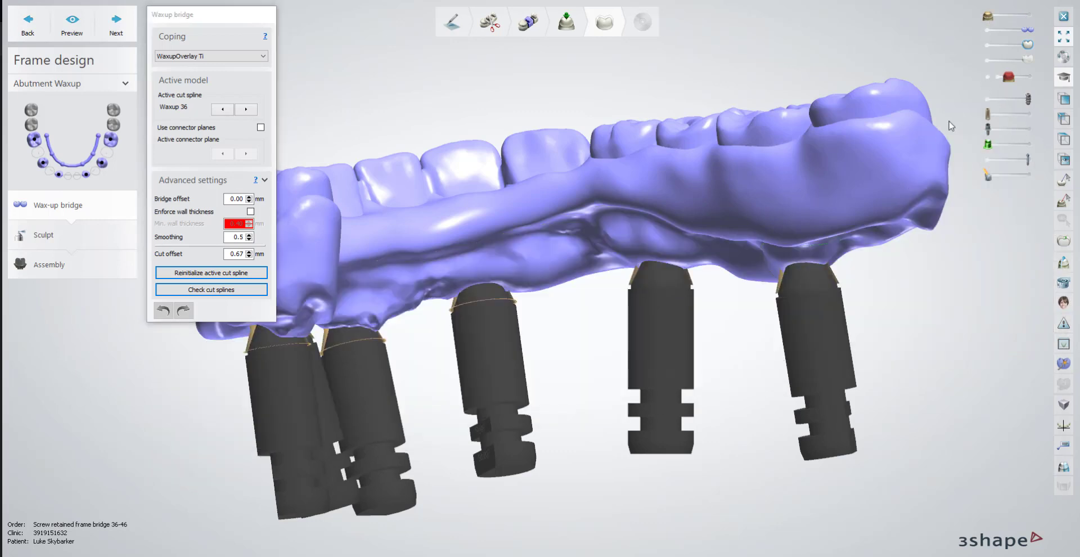
{"action": "left_click", "coordinate": [987, 99]}
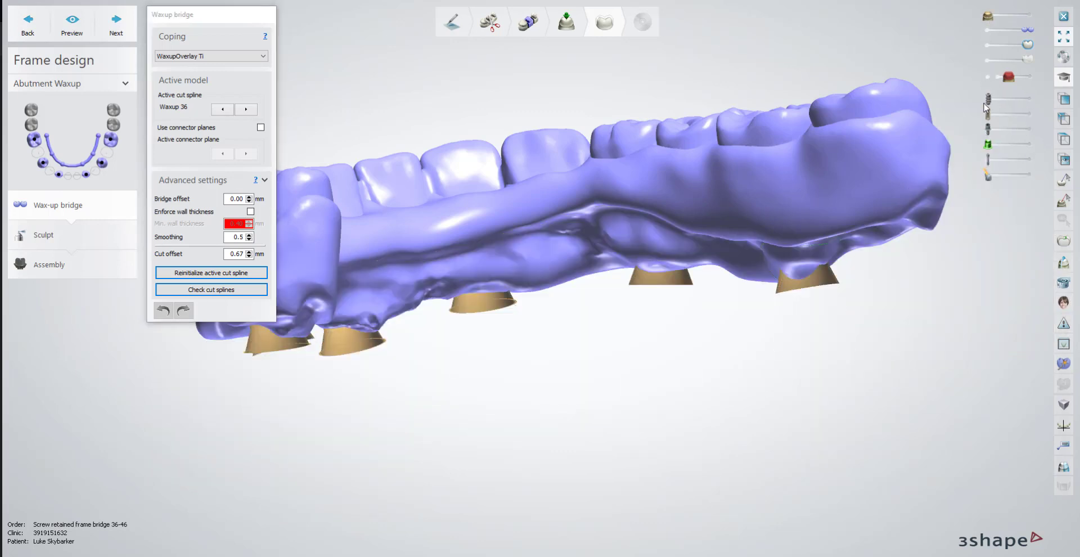
{"action": "right_click_drag", "start_coordinate": [565, 412], "coordinate": [511, 335]}
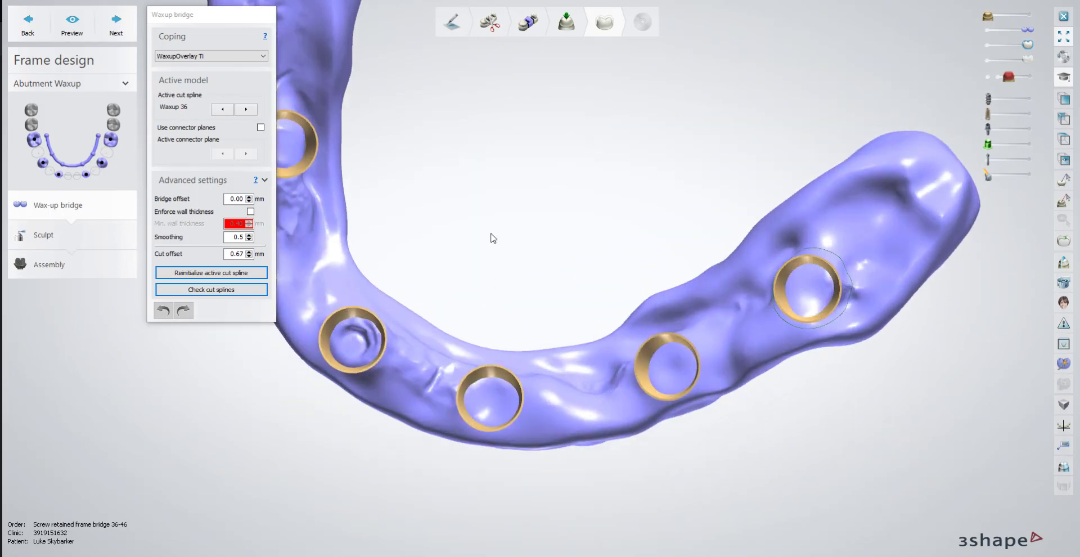
{"action": "right_click_drag", "start_coordinate": [491, 236], "coordinate": [750, 309]}
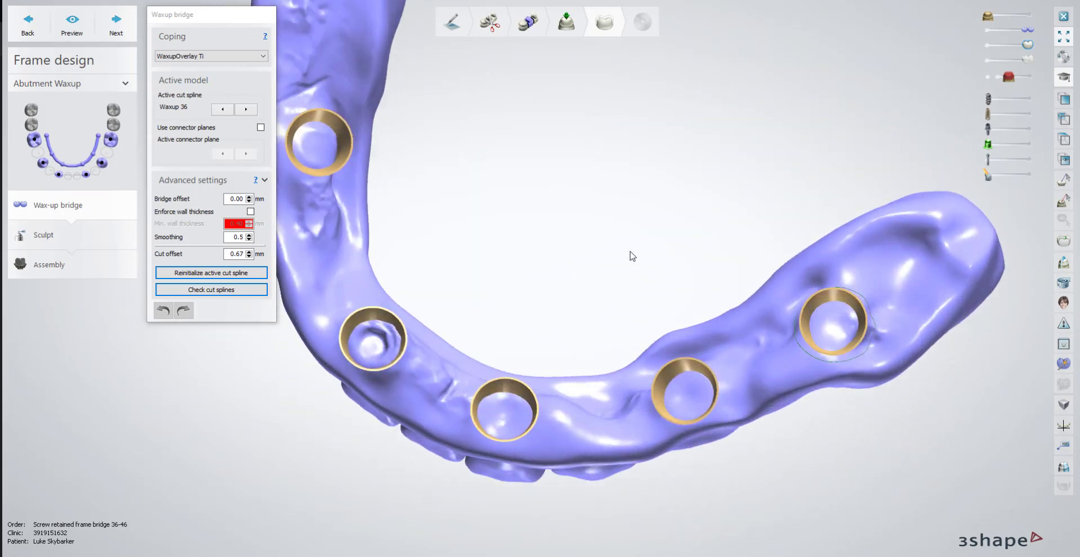
Go through the wax-up bridge's cut splines one by one and adjust the spline around wax-up 44.
{"action": "left_click", "coordinate": [245, 109]}
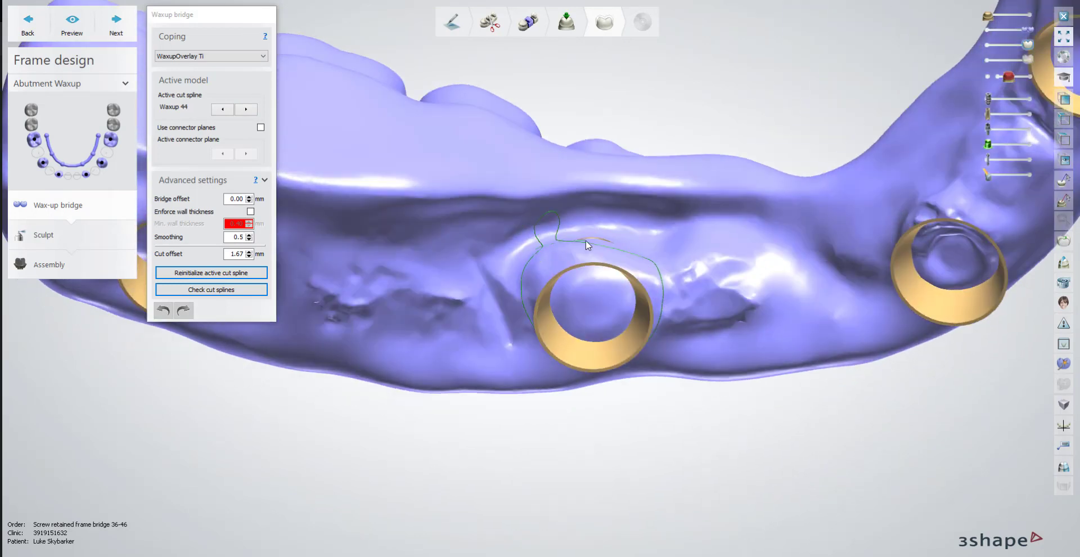
{"action": "left_click_drag", "start_coordinate": [669, 274], "coordinate": [665, 290]}
{"action": "left_click", "coordinate": [247, 109]}
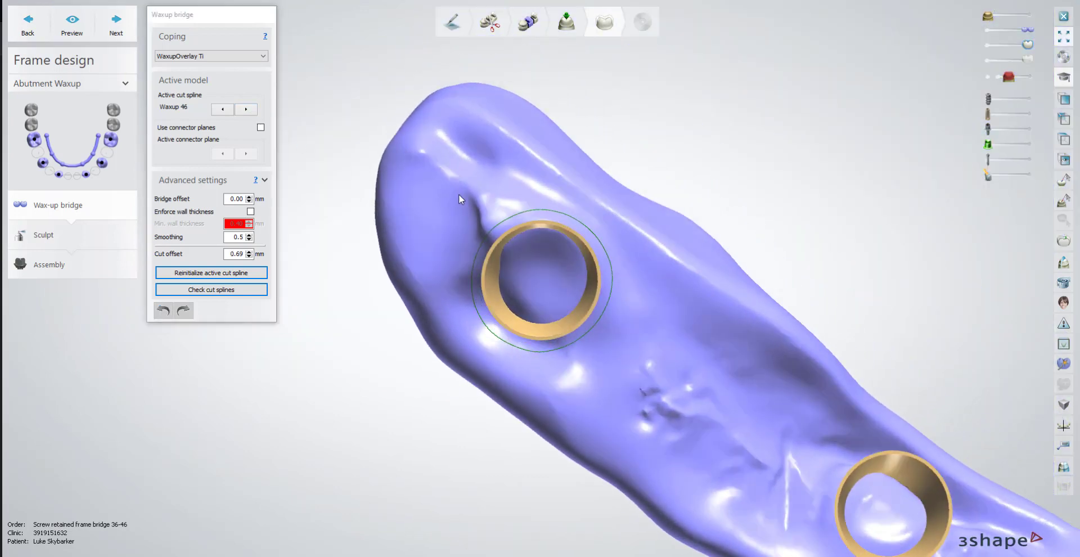
{"action": "left_click", "coordinate": [245, 109]}
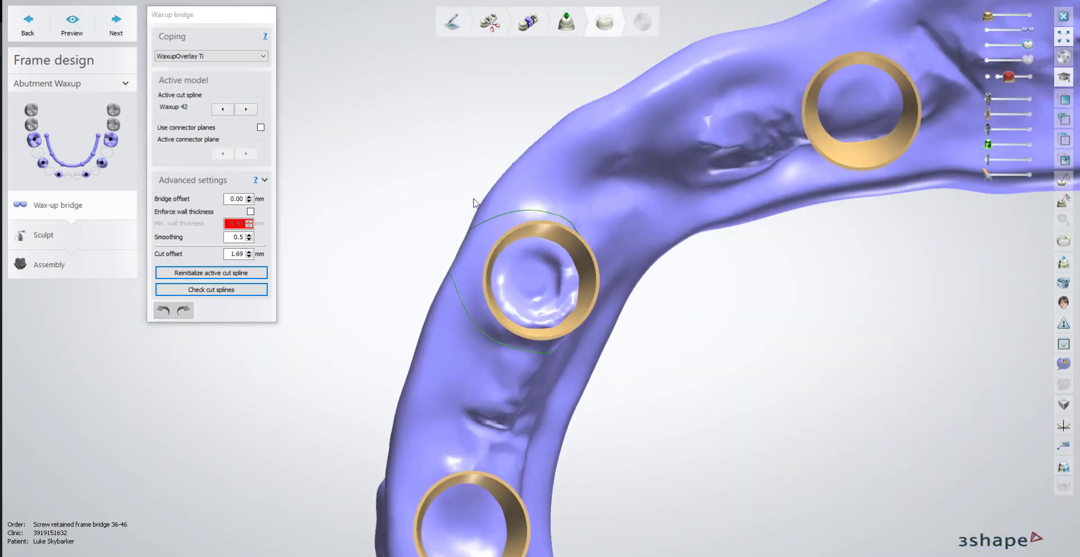
{"action": "left_click", "coordinate": [247, 110]}
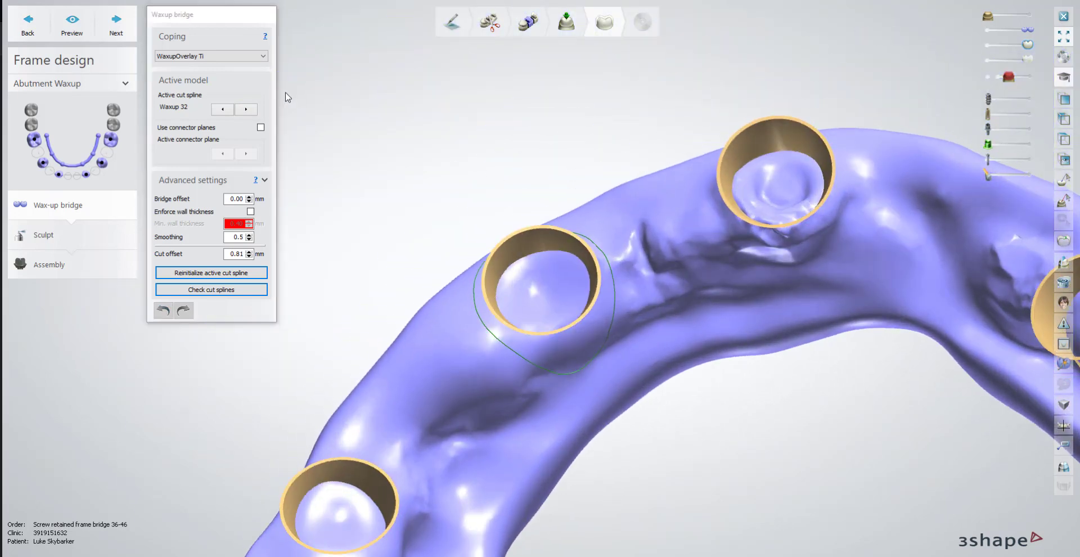
{"action": "left_click", "coordinate": [245, 109]}
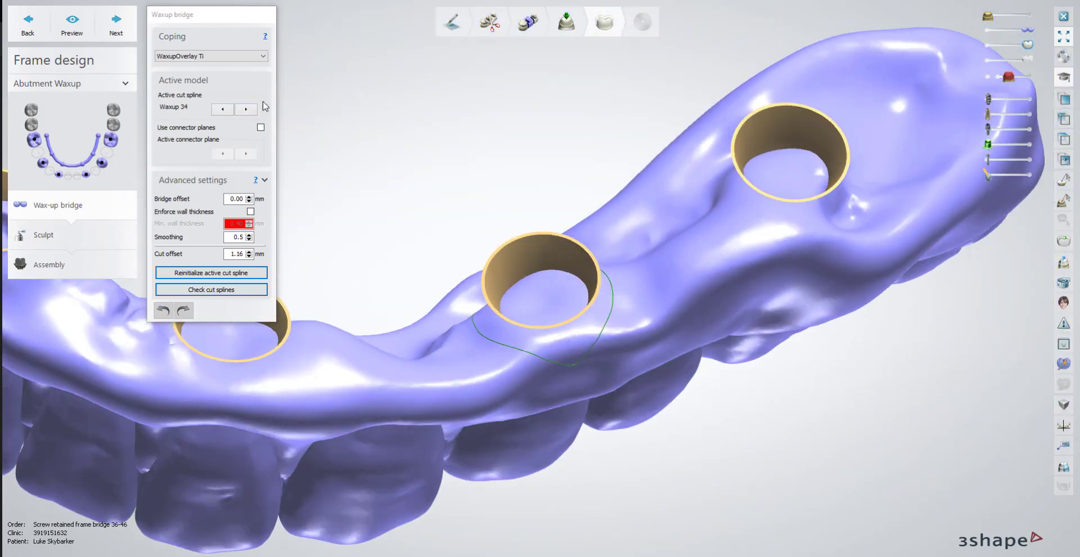
{"action": "left_click", "coordinate": [246, 109]}
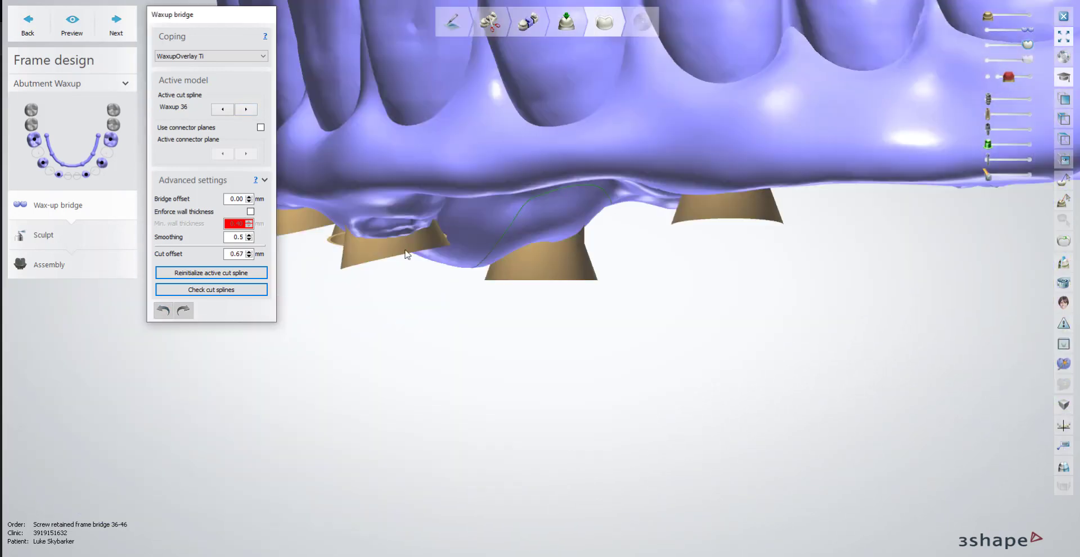
Generate the wax-up bridge, leave it unsculpted and continue to assembly despite the minimum material thickness violation.
{"action": "left_click", "coordinate": [116, 26]}
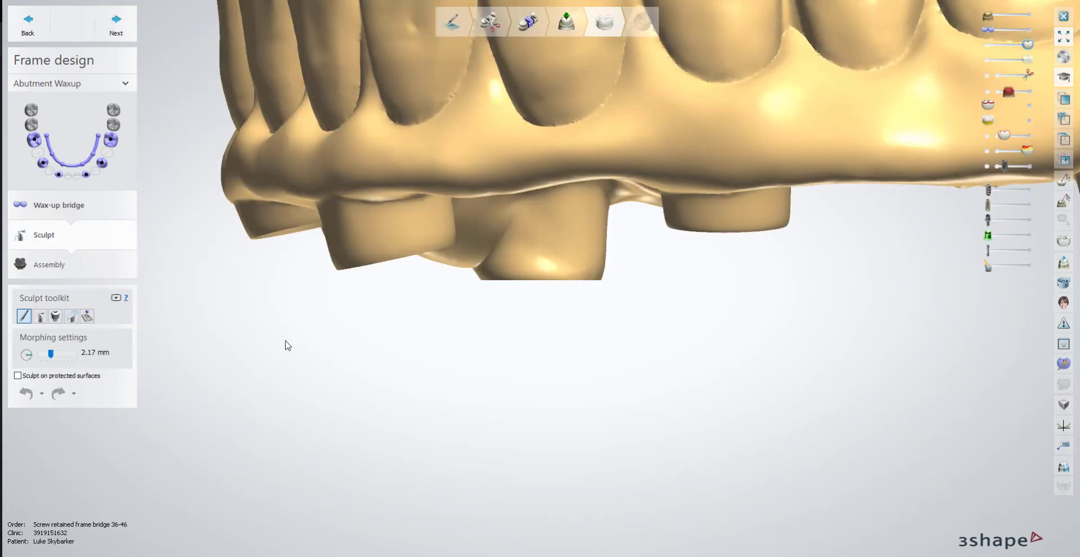
{"action": "scroll", "coordinate": [287, 342], "scroll_direction": "down", "scroll_amount": 6}
{"action": "right_click_drag", "start_coordinate": [299, 248], "coordinate": [371, 230]}
{"action": "mouse_move", "coordinate": [383, 264]}
{"action": "right_mouse_down"}
{"action": "mouse_move", "coordinate": [470, 265]}
{"action": "mouse_move", "coordinate": [452, 265]}
{"action": "mouse_move", "coordinate": [420, 302]}
{"action": "mouse_move", "coordinate": [377, 248]}
{"action": "right_mouse_up"}
{"action": "left_click", "coordinate": [133, 32]}
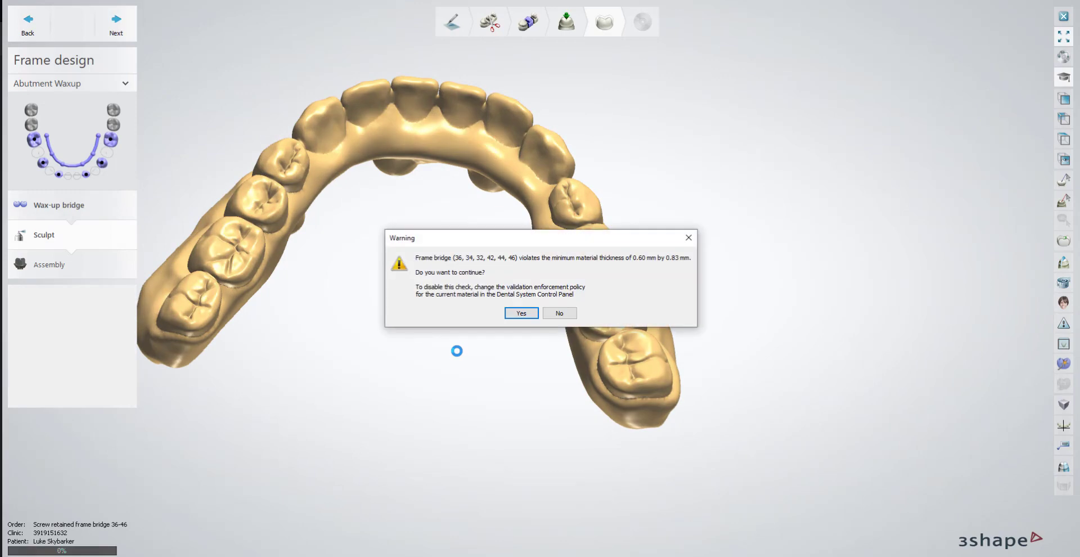
{"action": "left_click", "coordinate": [521, 312]}
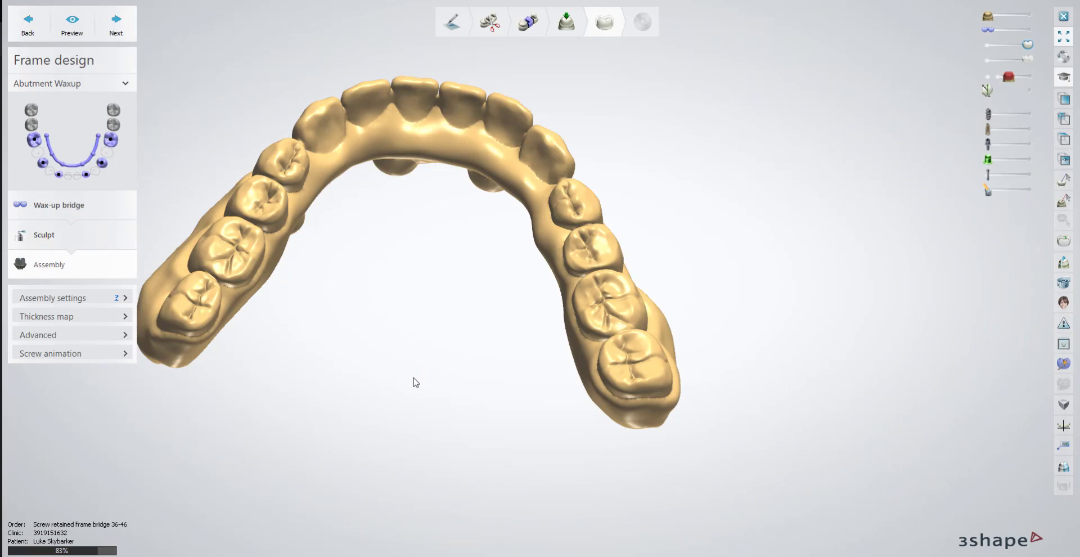
Check the screw holes in the assembled bridge, complete the frame design and preview the finished bridge in the 3D viewer.
{"action": "right_click_drag", "start_coordinate": [412, 381], "coordinate": [687, 383]}
{"action": "right_click_drag", "start_coordinate": [295, 372], "coordinate": [290, 366]}
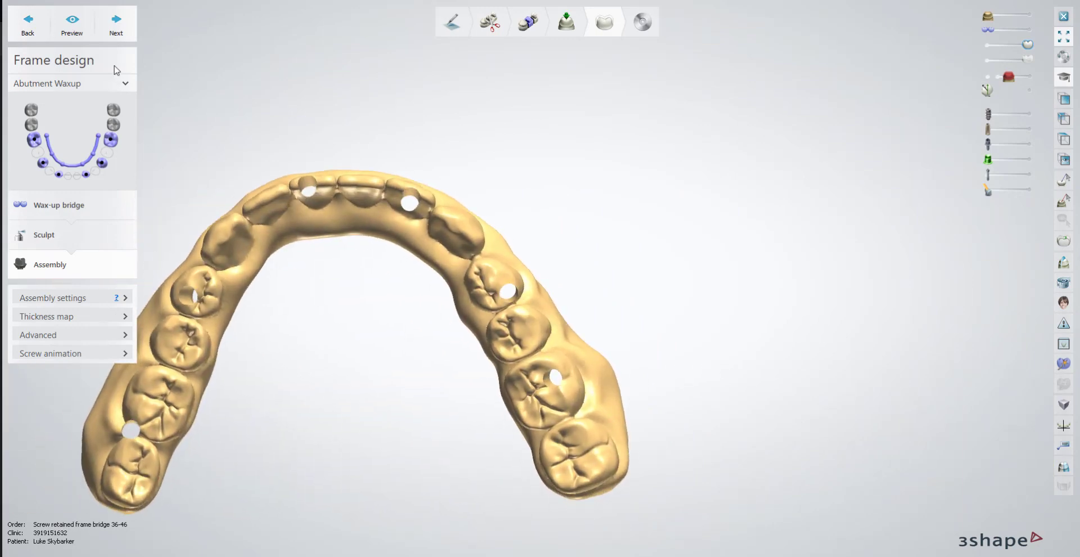
{"action": "left_click", "coordinate": [116, 26]}
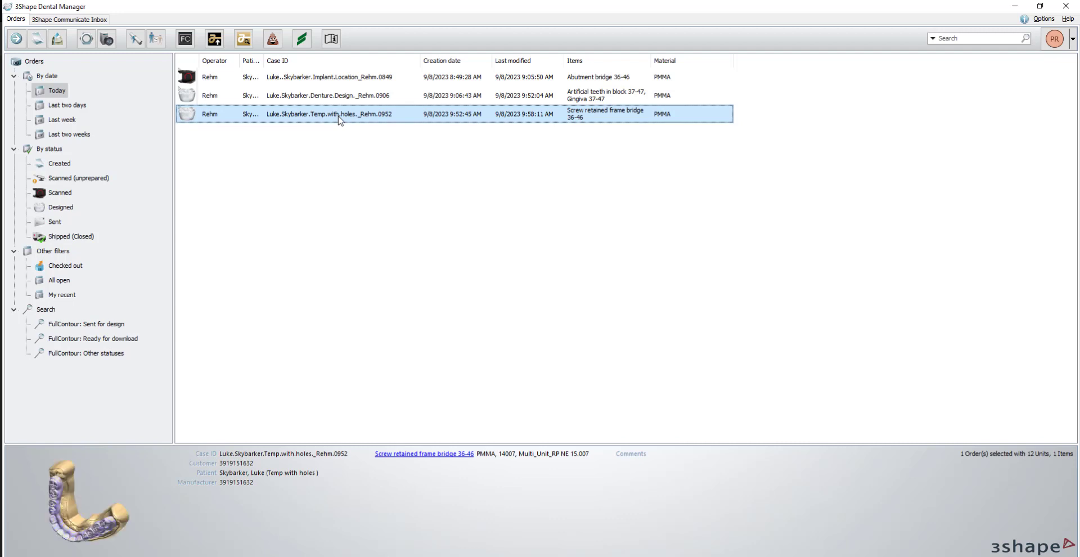
{"action": "key", "text": "ctrl+m"}
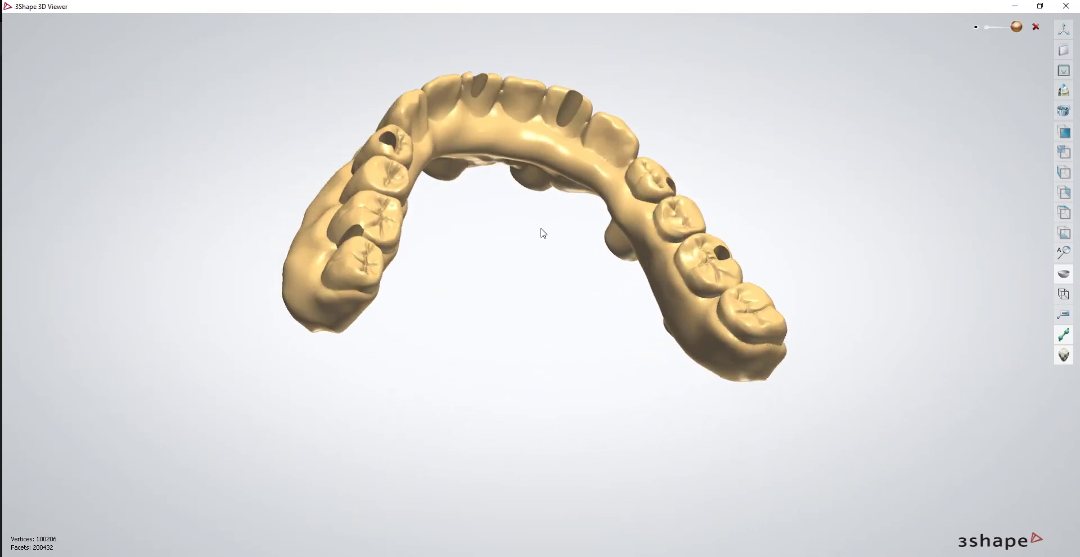
{"action": "right_click_drag", "start_coordinate": [519, 277], "coordinate": [550, 284]}
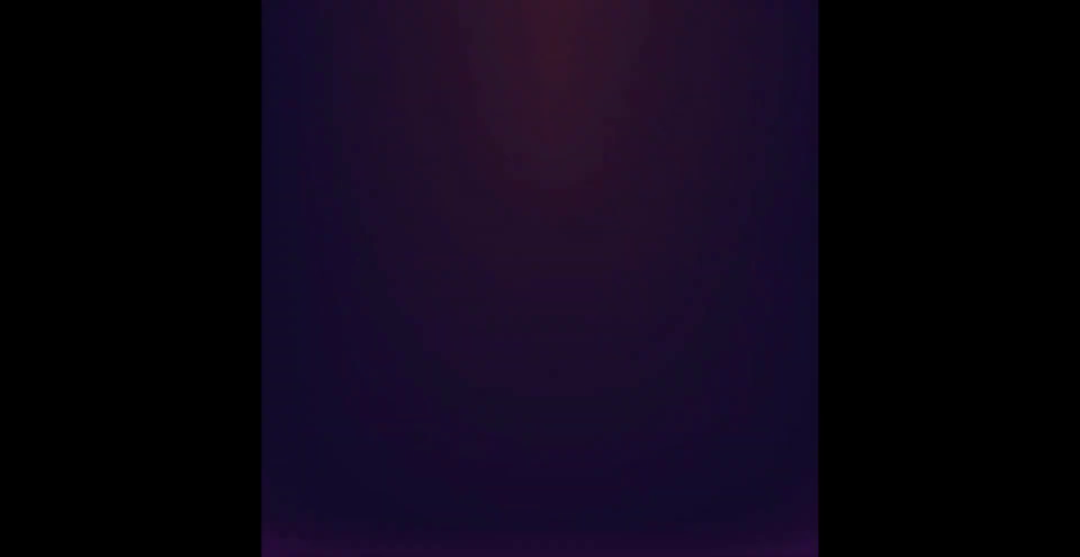